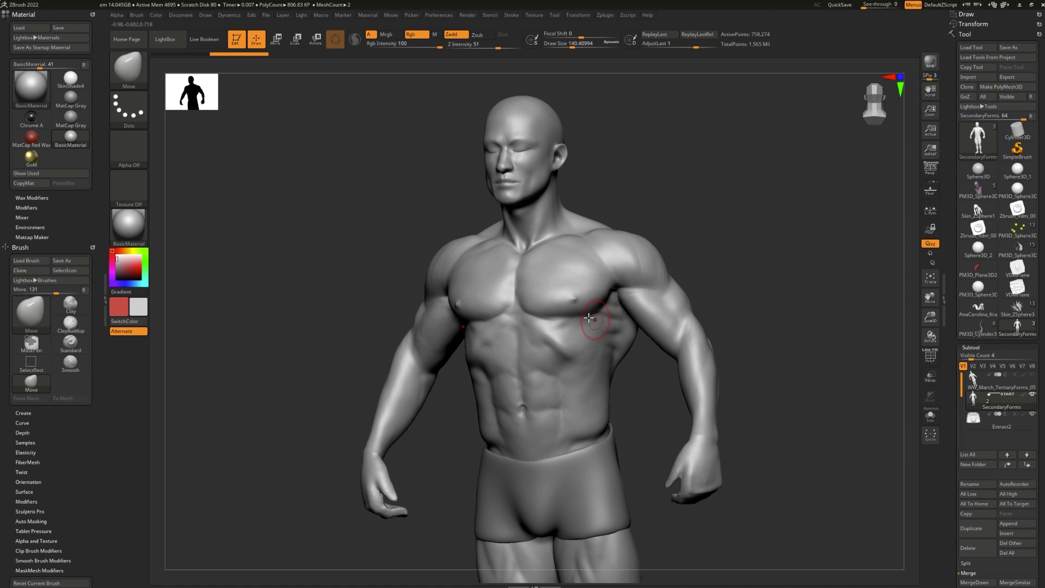
Paint a freehand mask across the figure's left chest and down the left side of the abdomen
key(ctrl)
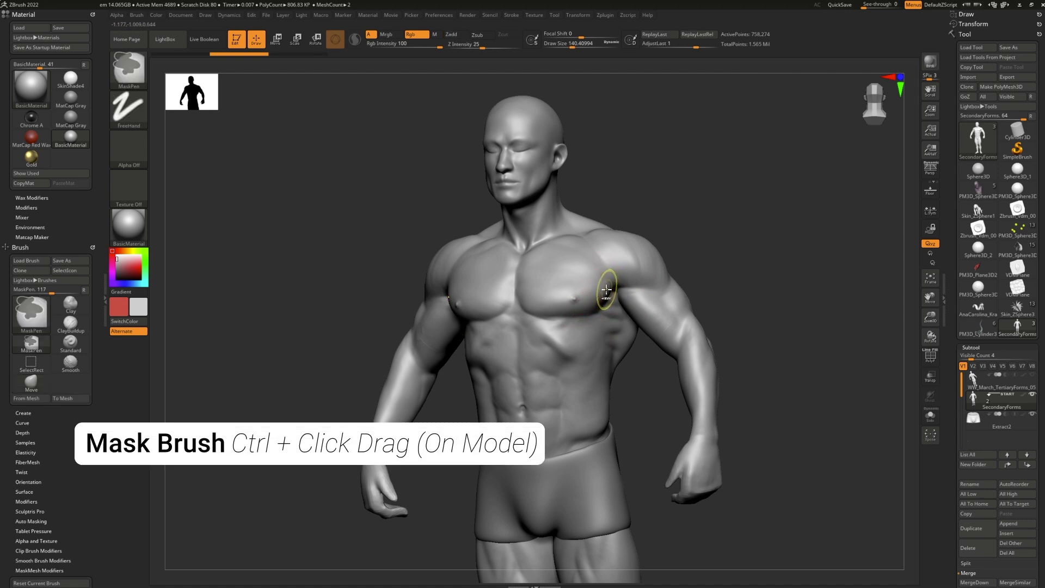
mouse_move(607, 276)
ctrl+mouse_down()
mouse_move(571, 299)
mouse_move(588, 335)
mouse_move(579, 449)
ctrl+mouse_up()
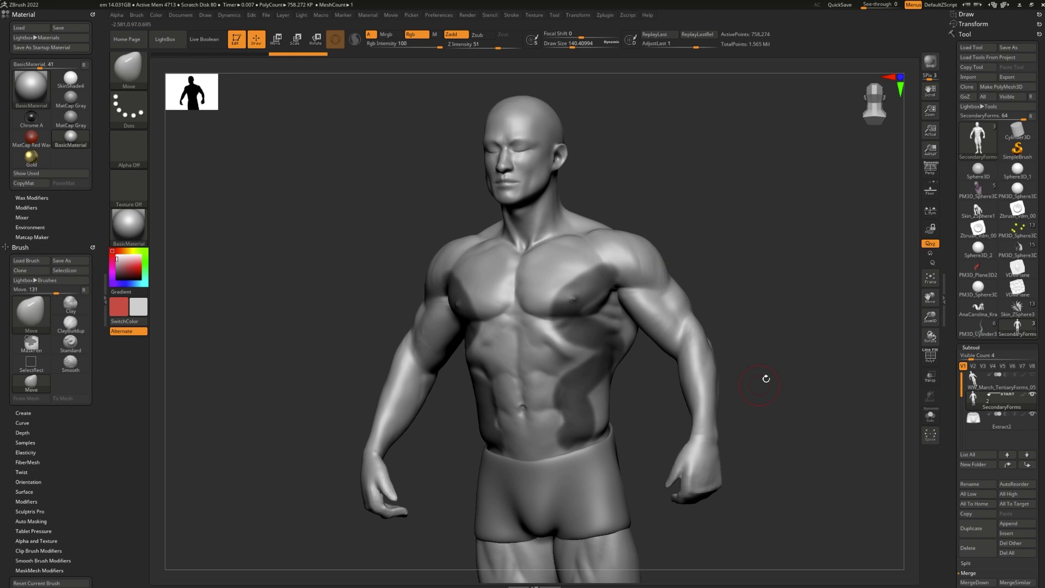
mouse_move(766, 378)
mouse_down()
mouse_move(801, 355)
mouse_move(784, 306)
mouse_move(778, 359)
mouse_up()
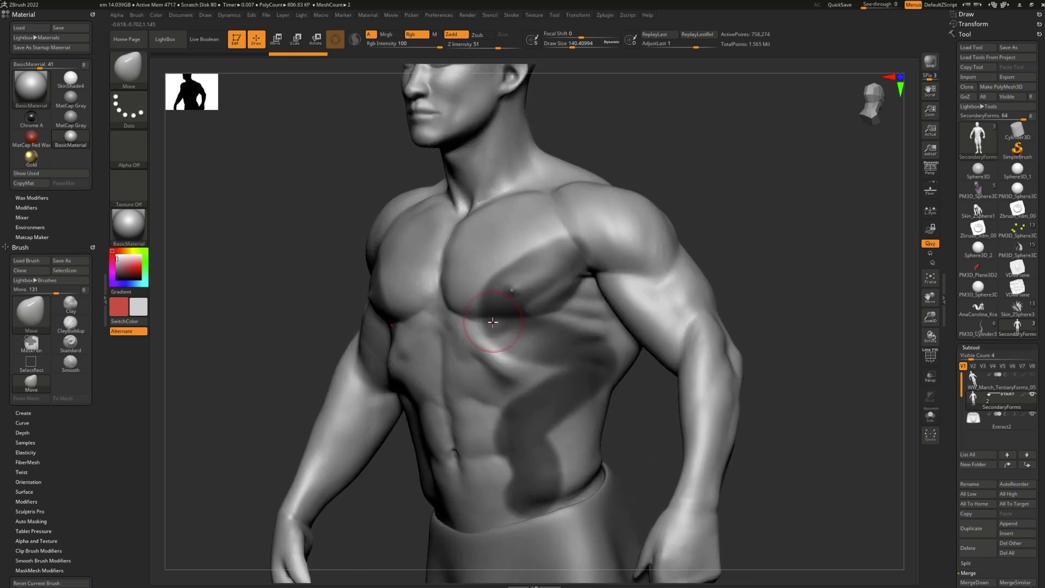
drag(732, 250, 581, 228)
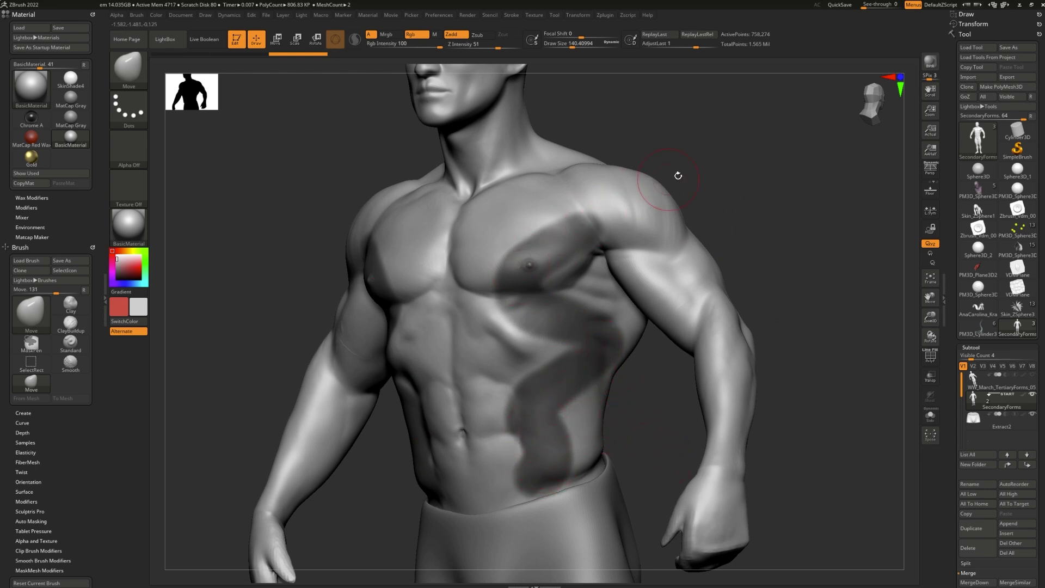
alt+drag(733, 169, 735, 208)
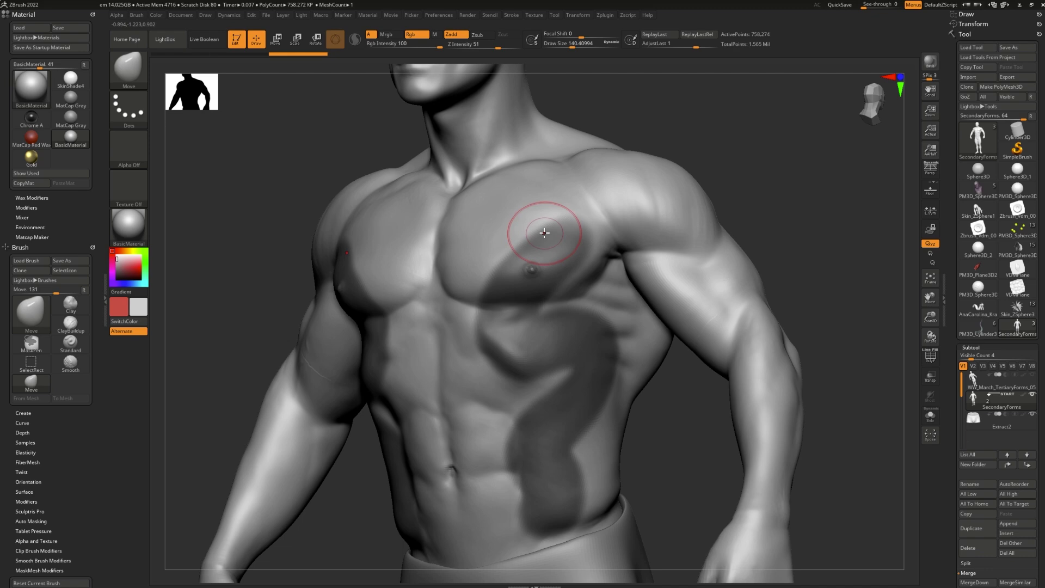
Switch to the Standard brush with a draw size of about 77 and sculpt strokes across the partly masked left chest
key(b)
key(s)
key(t)
key(space)
drag(682, 162, 675, 162)
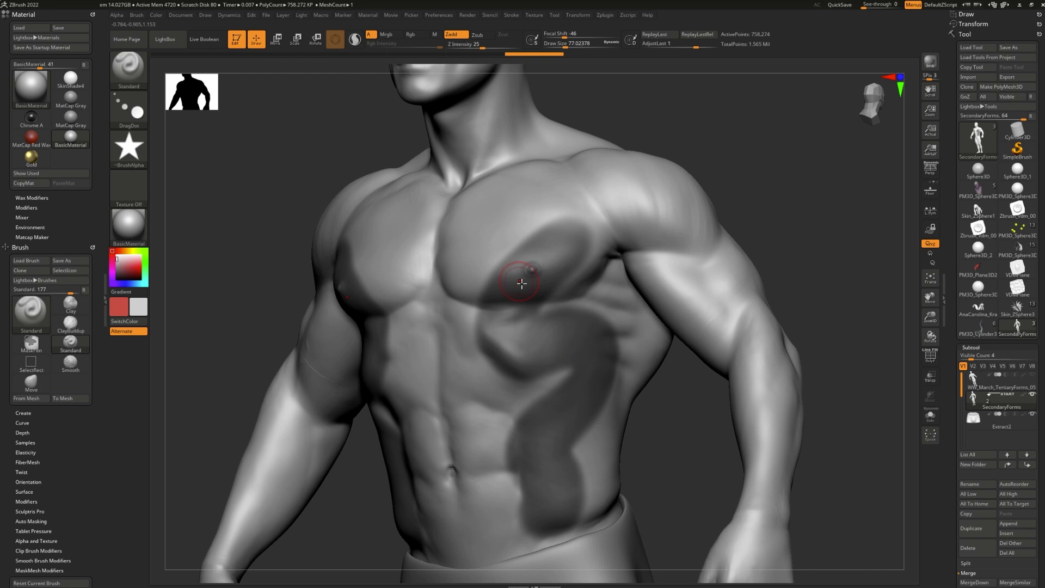
drag(541, 279, 542, 262)
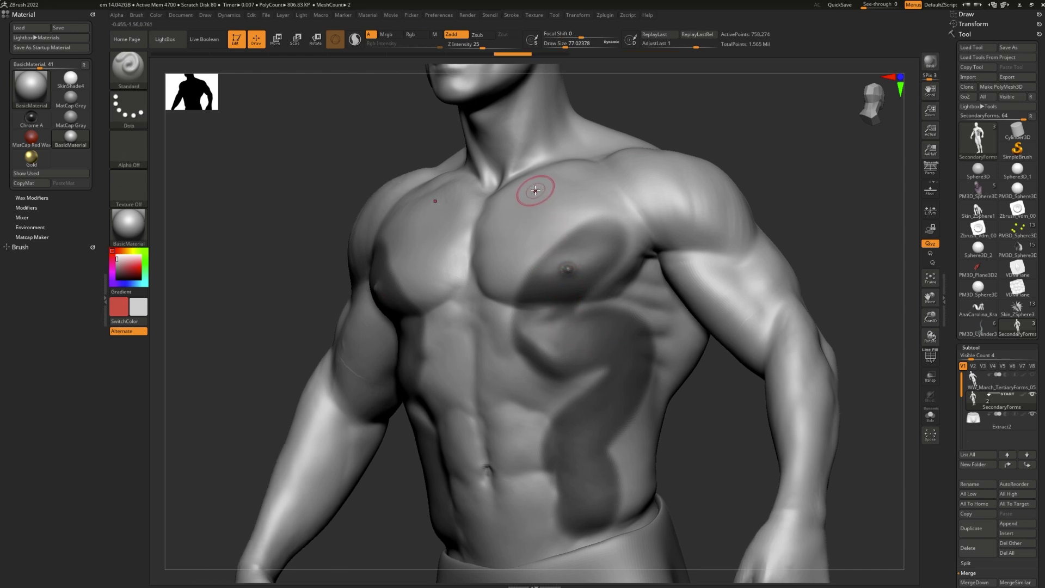
mouse_move(527, 227)
mouse_down()
mouse_move(566, 216)
mouse_move(540, 248)
mouse_move(531, 297)
mouse_up()
mouse_move(586, 232)
mouse_down()
mouse_move(524, 281)
mouse_move(572, 219)
mouse_move(634, 200)
mouse_move(631, 267)
mouse_up()
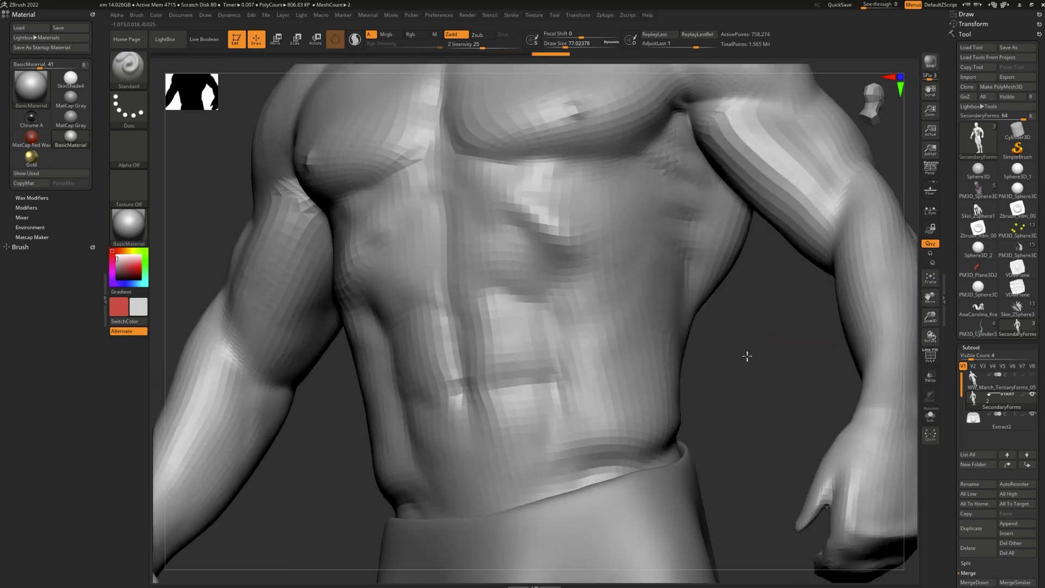
Paint a heart-shaped mask on the left side of the abdomen and sculpt a stroke over it
mouse_move(550, 373)
ctrl+mouse_down()
mouse_move(555, 390)
mouse_move(594, 348)
mouse_move(621, 289)
mouse_move(531, 311)
mouse_move(548, 363)
ctrl+mouse_up()
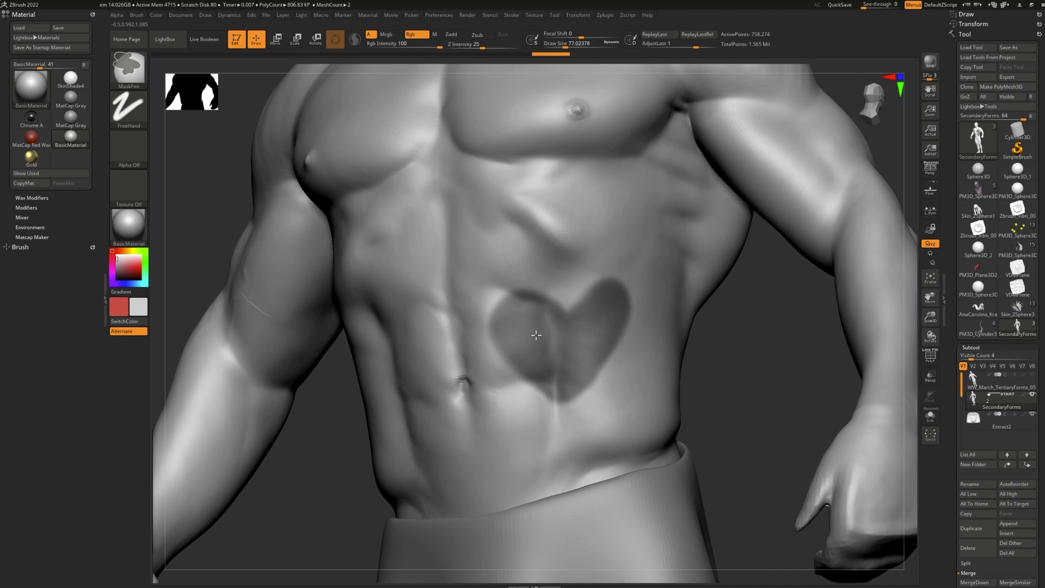
mouse_move(595, 301)
ctrl+mouse_down()
mouse_move(613, 376)
mouse_move(591, 400)
mouse_move(637, 331)
ctrl+mouse_up()
mouse_move(592, 280)
mouse_down()
mouse_move(637, 321)
mouse_move(495, 310)
mouse_move(564, 418)
mouse_up()
Clear the heart mask and paint a winding S-shaped mask down the left side of the abdomen
ctrl+drag(743, 363, 774, 525)
mouse_move(610, 275)
ctrl+mouse_down()
mouse_move(569, 319)
mouse_move(626, 376)
mouse_move(574, 430)
mouse_move(630, 464)
ctrl+mouse_up()
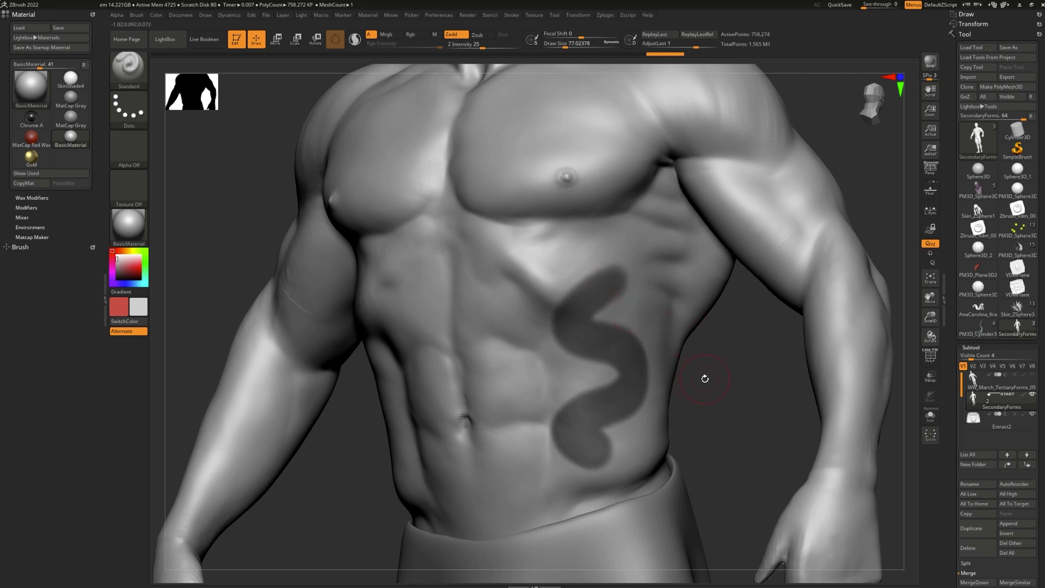
drag(705, 378, 696, 354)
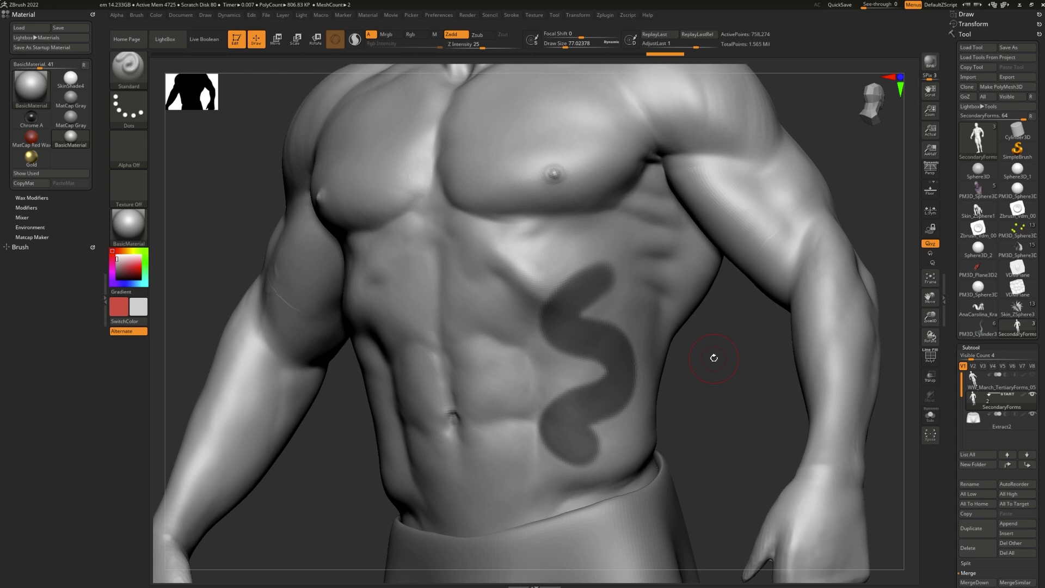
Invert the mask and sculpt over the exposed S-shaped area with the Standard brush to raise it
key(ctrl)
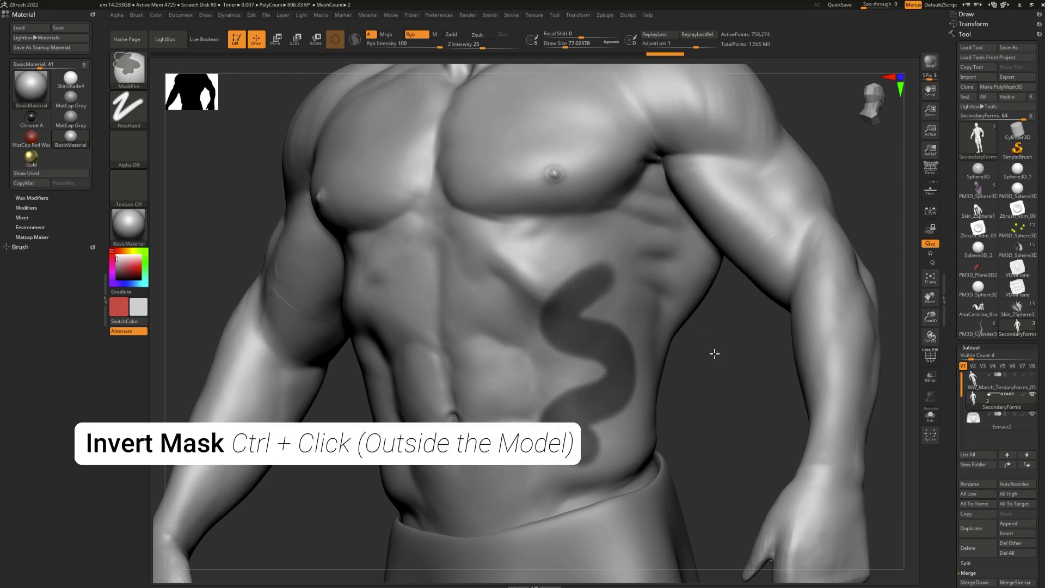
ctrl+click(714, 353)
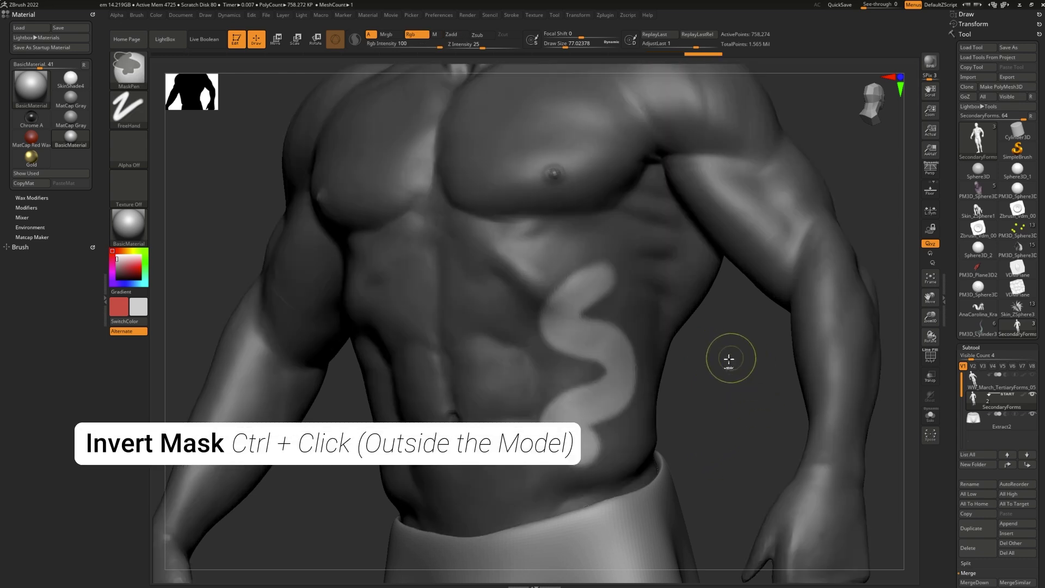
drag(729, 484, 716, 472)
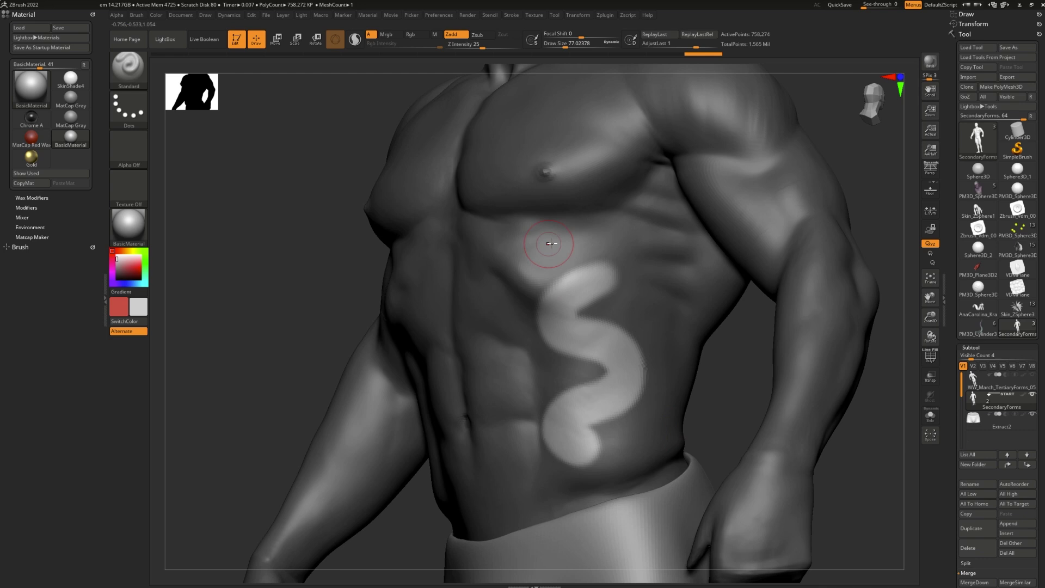
mouse_move(551, 243)
mouse_down()
mouse_move(620, 259)
mouse_move(604, 335)
mouse_move(566, 413)
mouse_move(605, 476)
mouse_up()
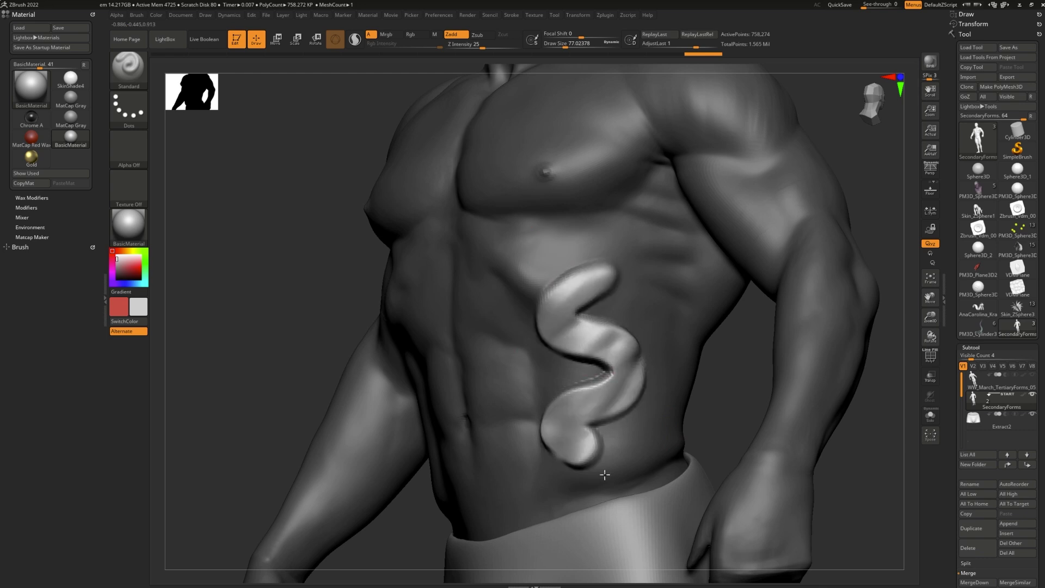
drag(719, 432, 733, 434)
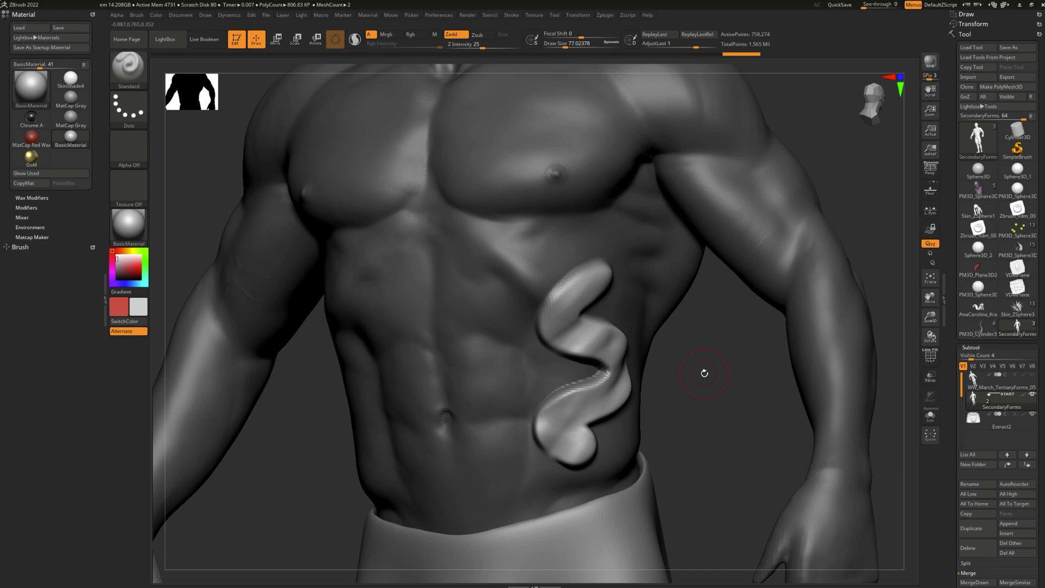
Clear the inverted mask and paint three diagonal mask stripes on the left side of the abdomen
ctrl+drag(708, 369, 728, 556)
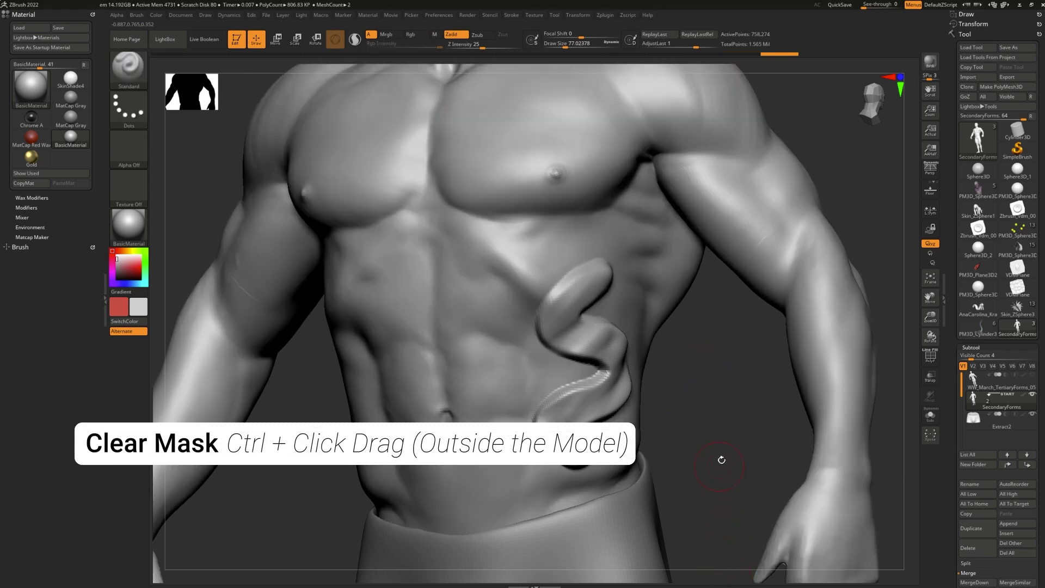
drag(721, 460, 736, 552)
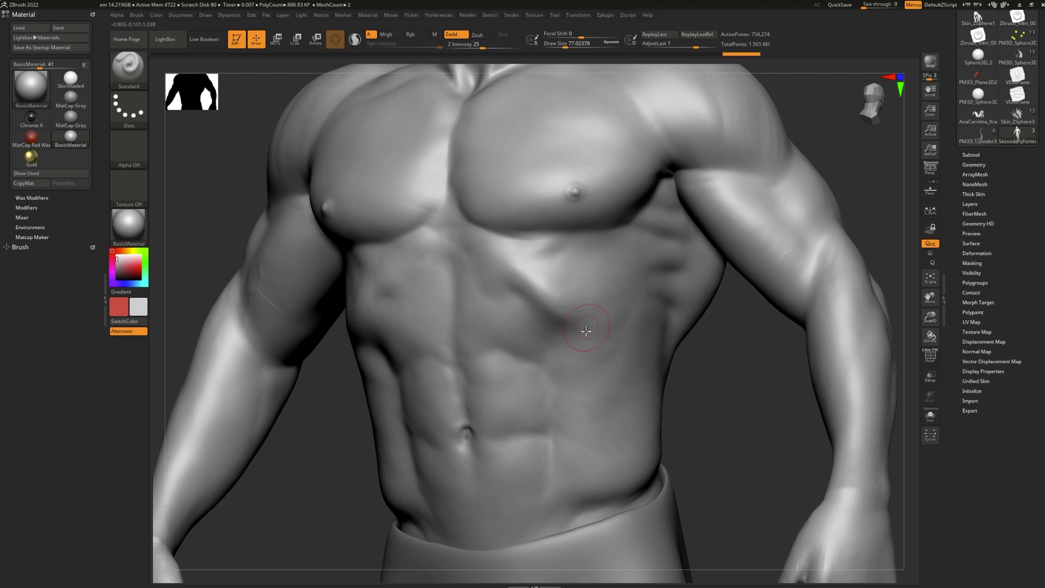
ctrl+drag(626, 288, 547, 326)
ctrl+drag(564, 378, 648, 333)
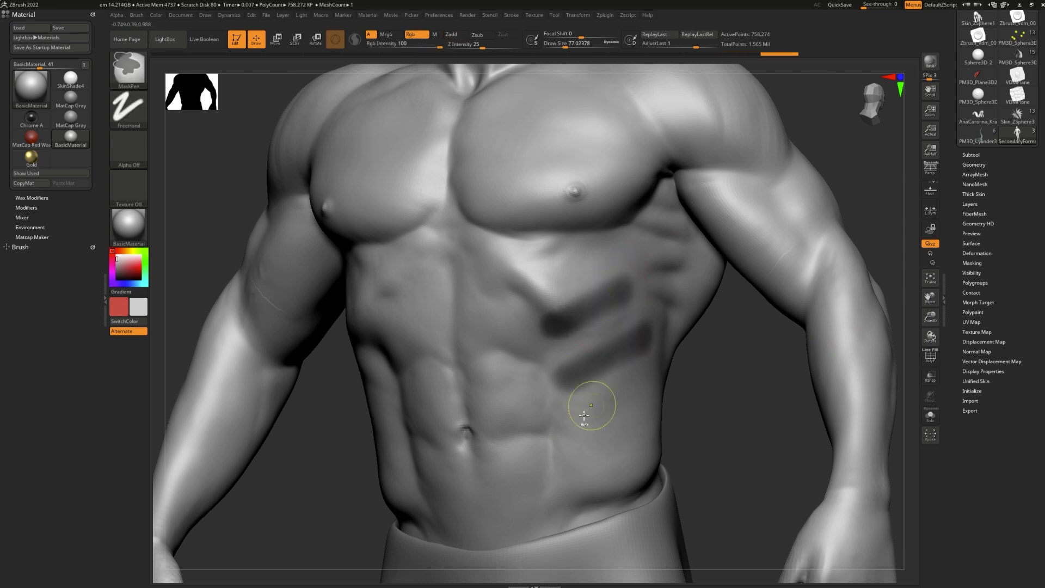
ctrl+drag(564, 434, 650, 393)
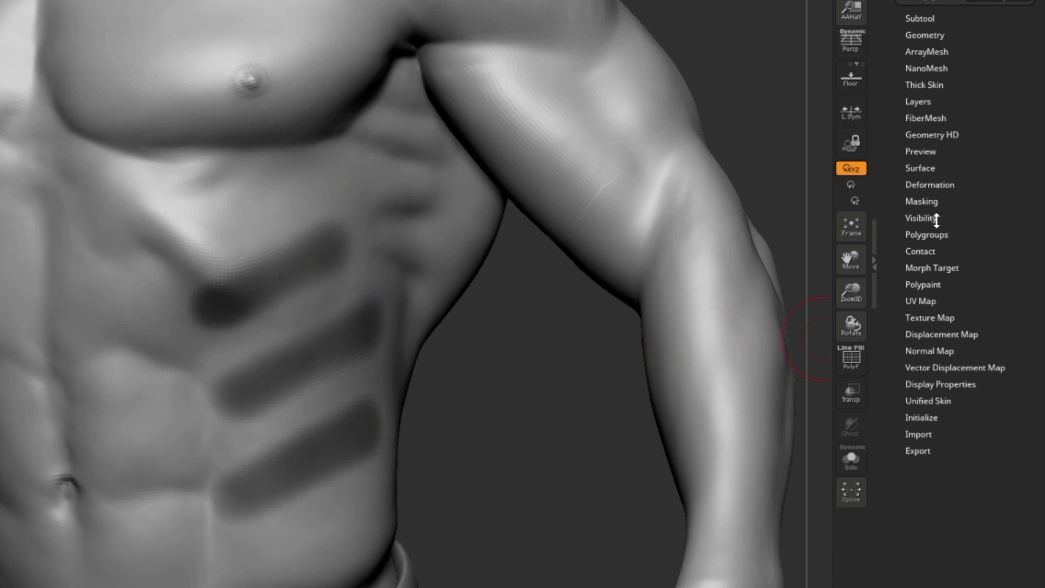
Sharpen the edges of the three mask stripes using the tool's masking options
click(936, 202)
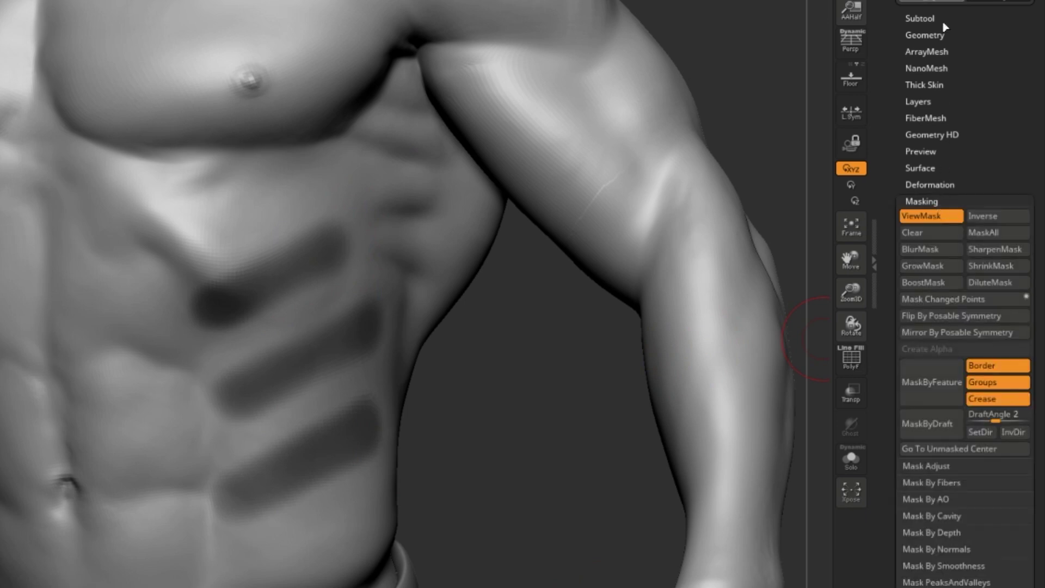
scroll(893, 180, down, 5)
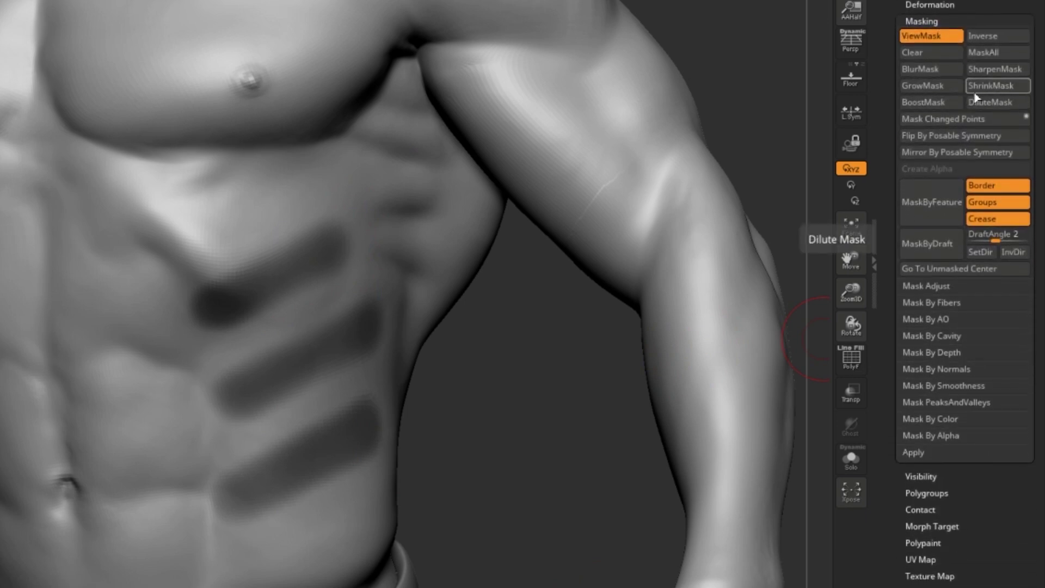
click(996, 70)
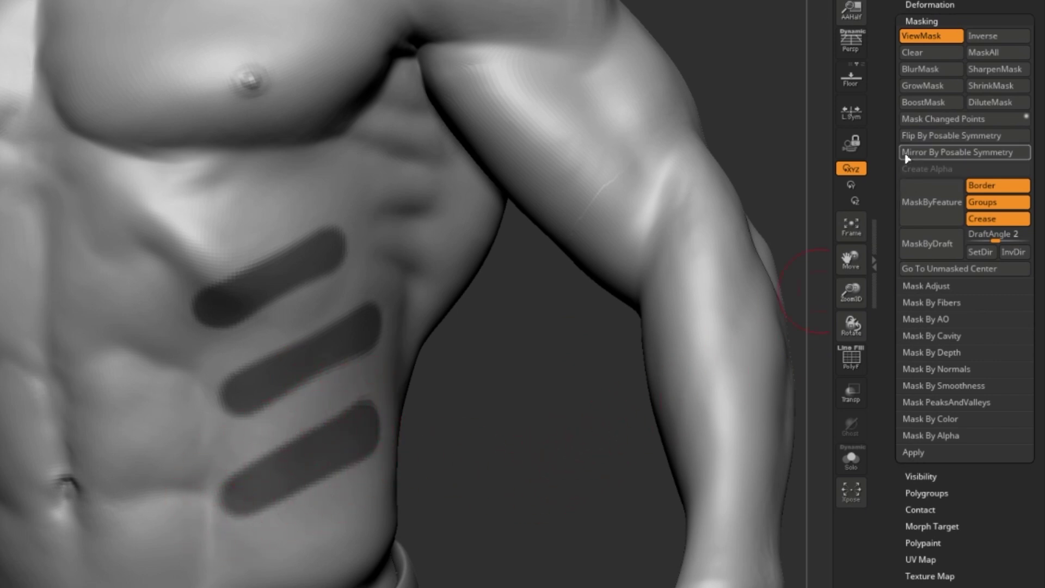
Blur the mask stripes twice, undo the last blur, and blur them again directly on the model
click(947, 67)
click(941, 69)
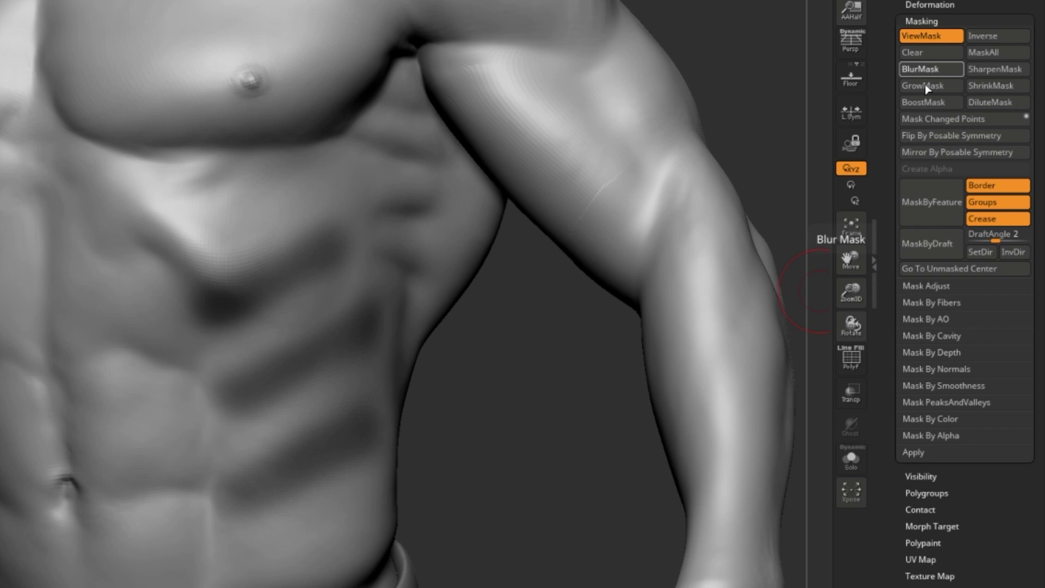
key(ctrl+z)
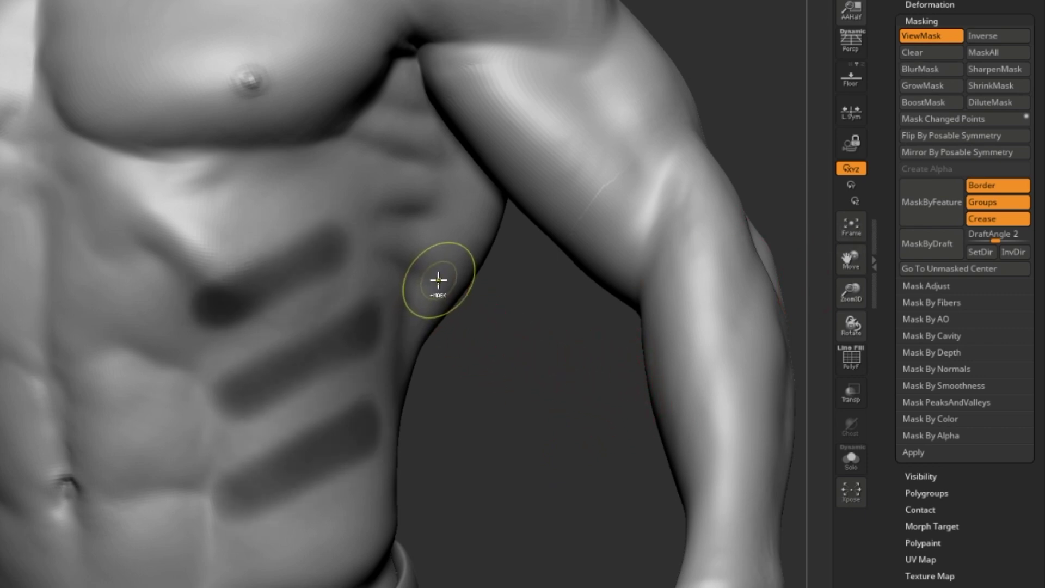
ctrl+click(381, 372)
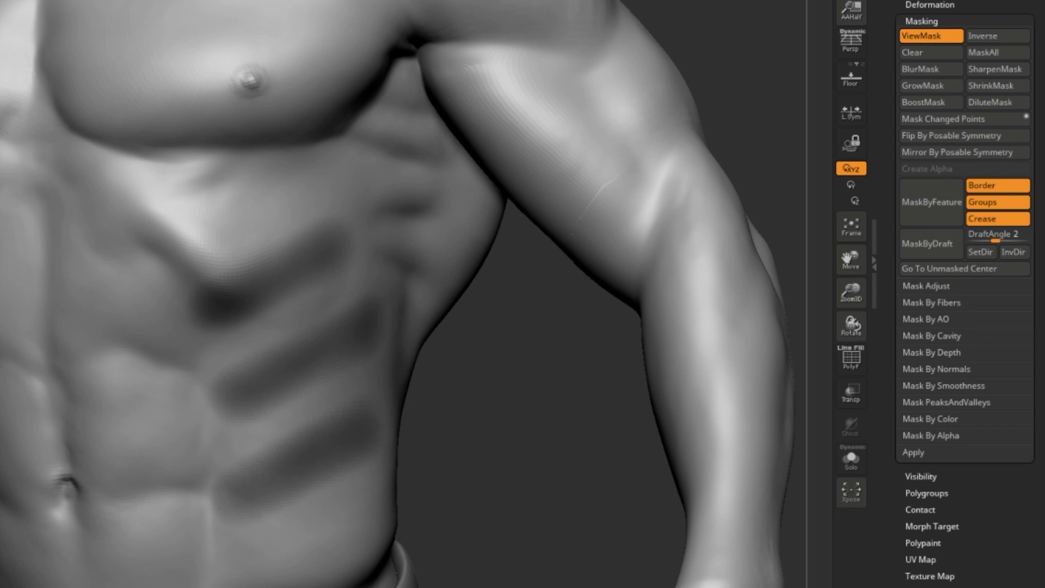
Grow the mask stripes once and boost the mask twice
click(933, 85)
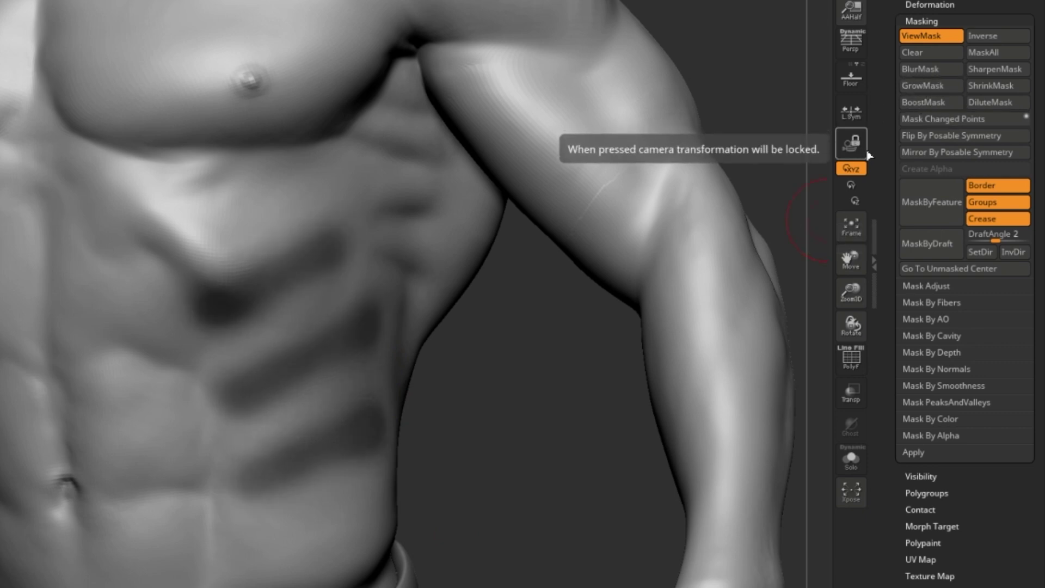
click(934, 102)
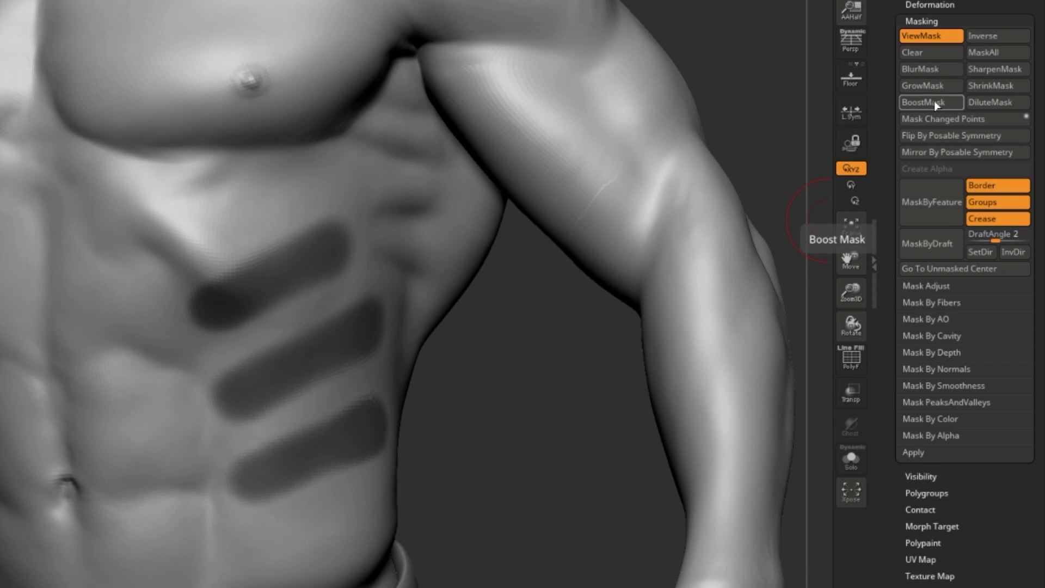
click(934, 101)
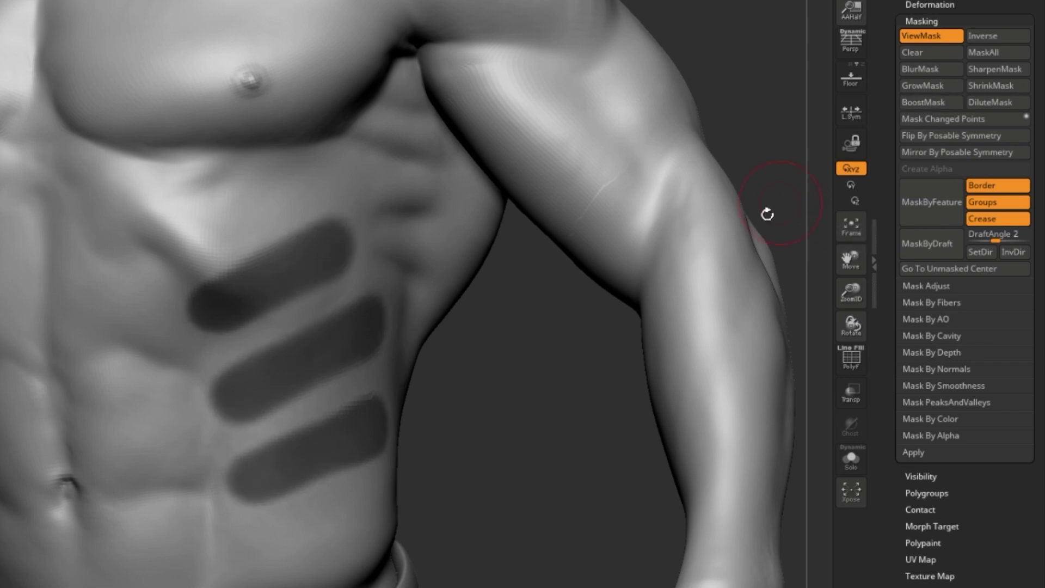
Shrink the mask stripes and dilute the mask
click(1002, 89)
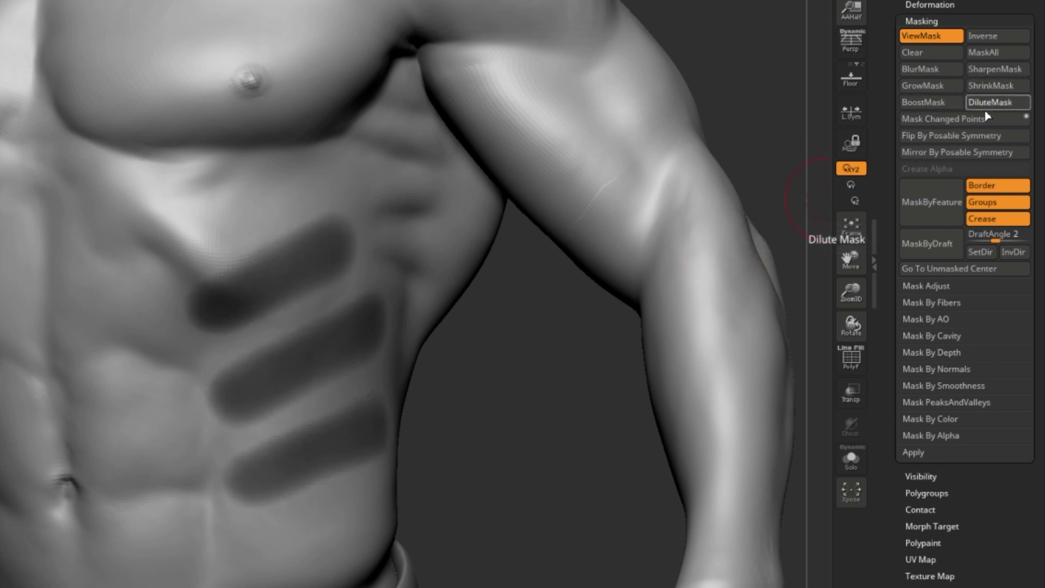
click(992, 108)
Clear the stripe mask and paint a looping freehand mask down the left side of the abdomen
ctrl+drag(817, 261, 798, 283)
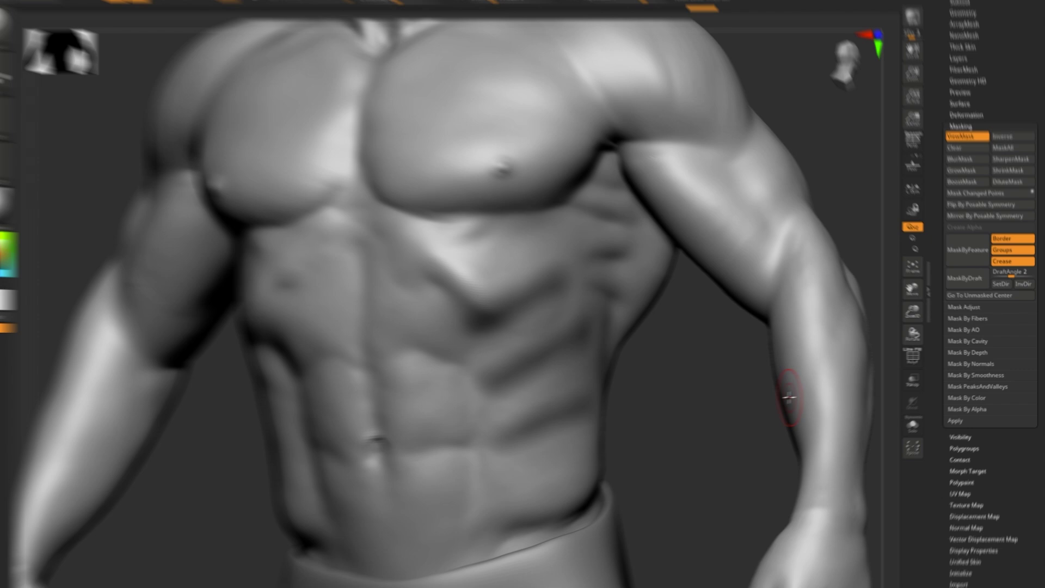
key(f)
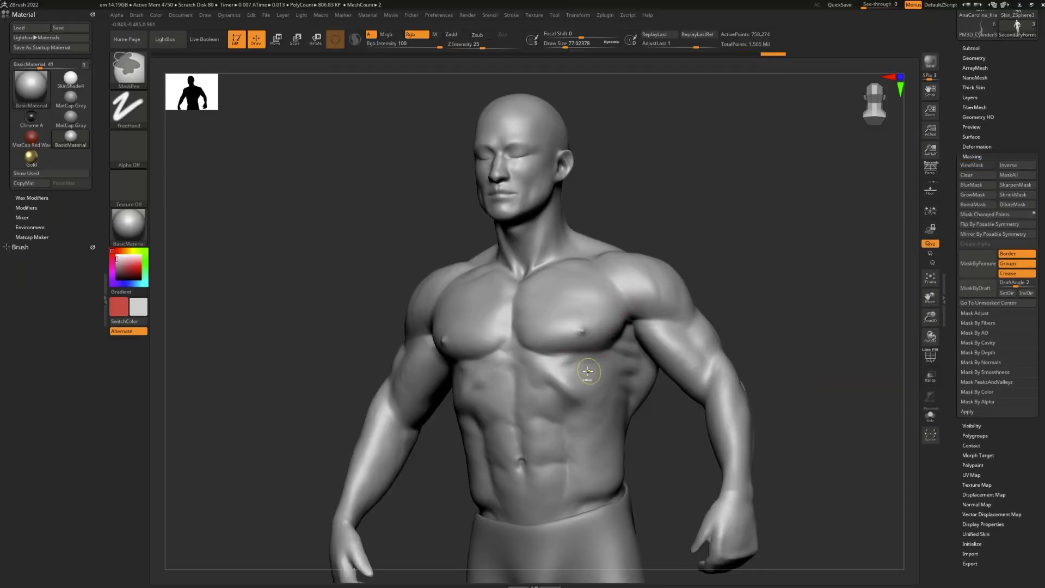
mouse_move(598, 355)
ctrl+mouse_down()
mouse_move(572, 384)
mouse_move(582, 413)
mouse_move(561, 469)
mouse_move(527, 499)
mouse_move(572, 433)
mouse_move(599, 419)
ctrl+mouse_up()
Mask a rectangular area over the left half of the torso and the left arm, and clear the mask
key(ctrl)
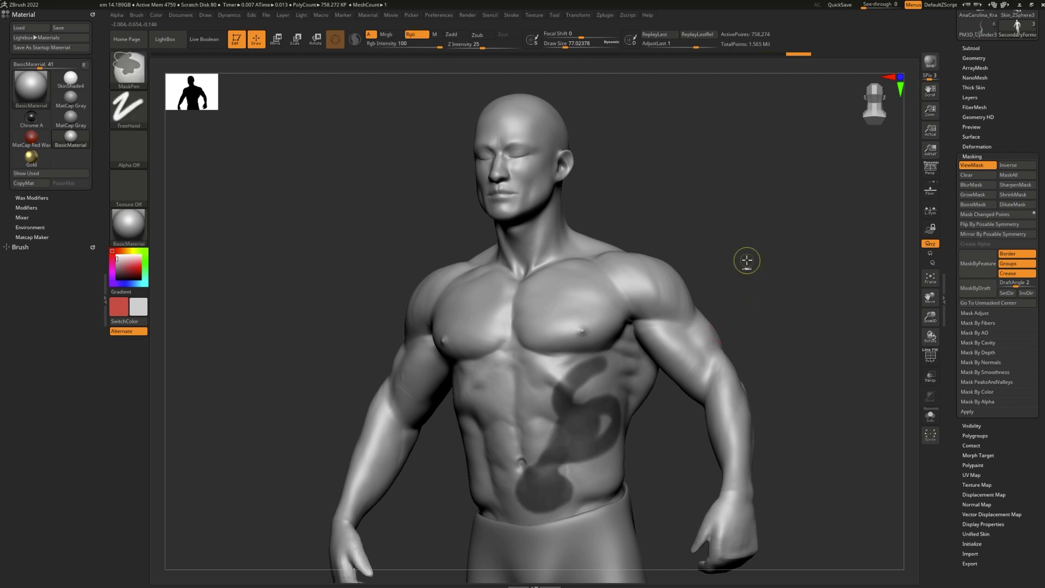
ctrl+drag(749, 259, 509, 512)
mouse_move(788, 444)
mouse_down()
mouse_move(728, 441)
mouse_move(774, 438)
mouse_move(769, 514)
mouse_up()
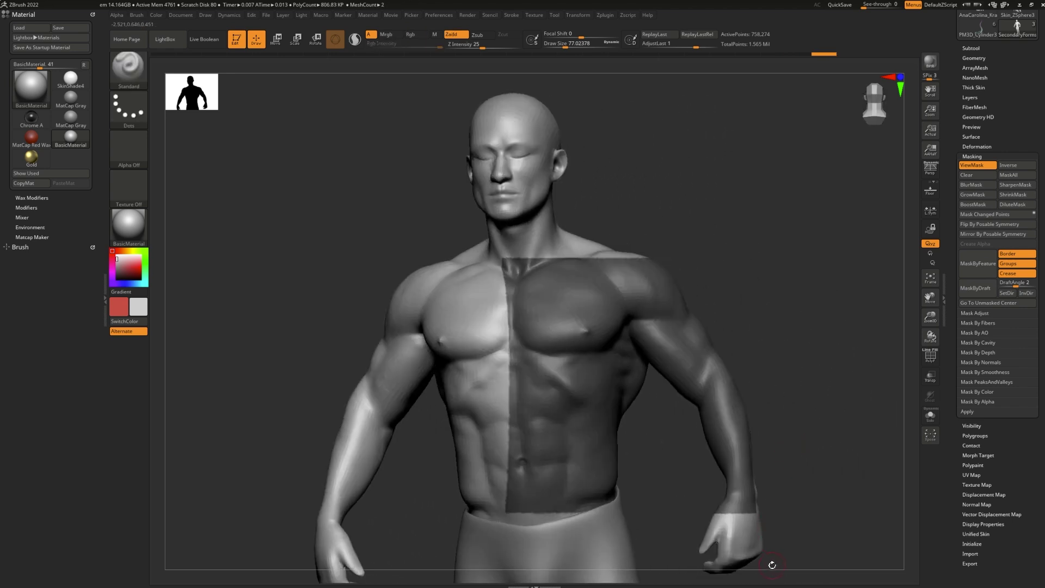
ctrl+click(731, 322)
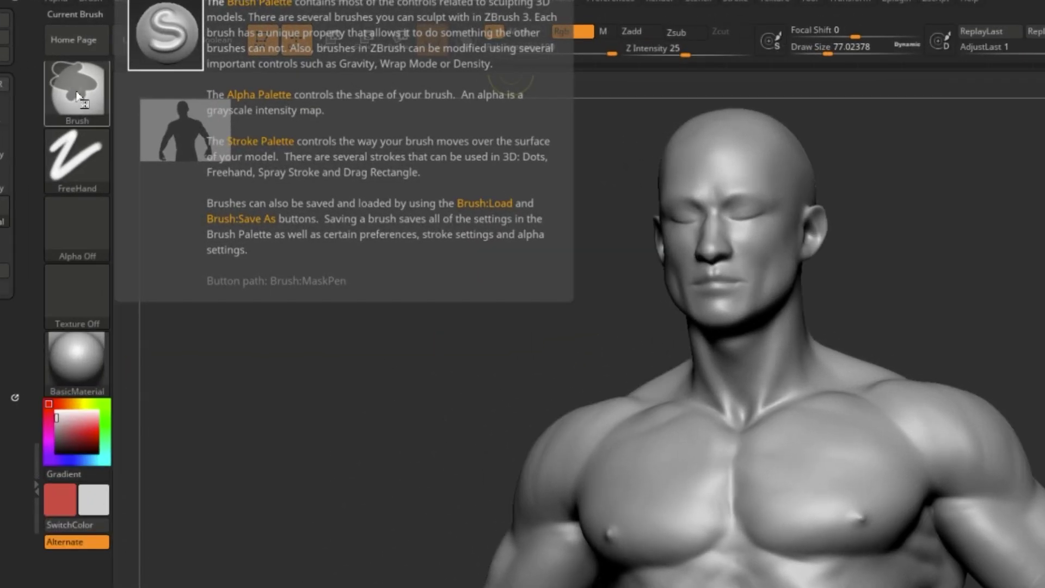
Choose the MaskCircle brush and mask one ellipse over the figure's left upper arm and another down the chest to the ribs
click(131, 76)
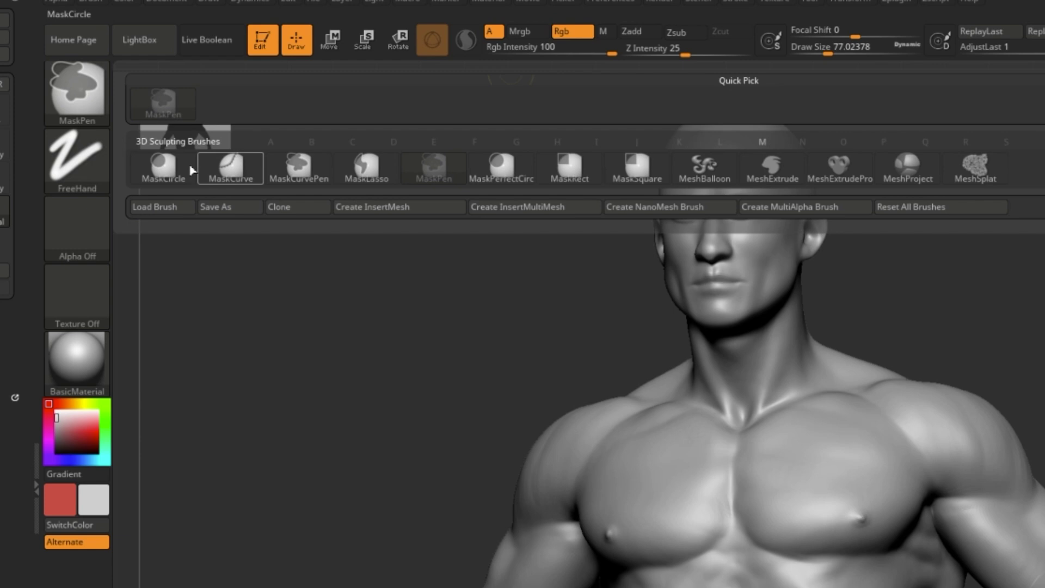
click(174, 176)
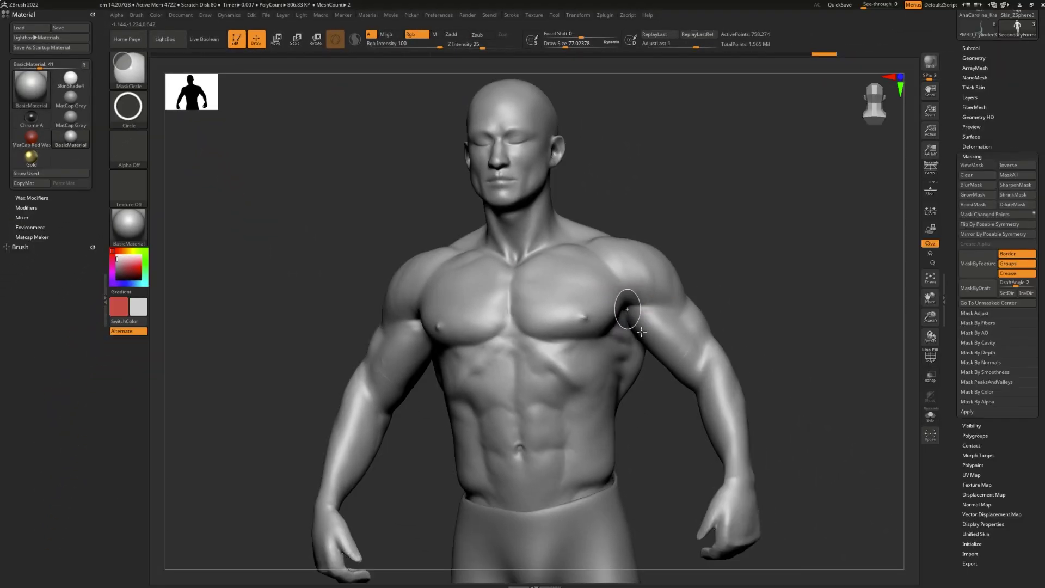
mouse_move(642, 333)
ctrl+mouse_down()
mouse_move(703, 377)
mouse_move(699, 387)
ctrl+mouse_up()
ctrl+drag(531, 287, 581, 421)
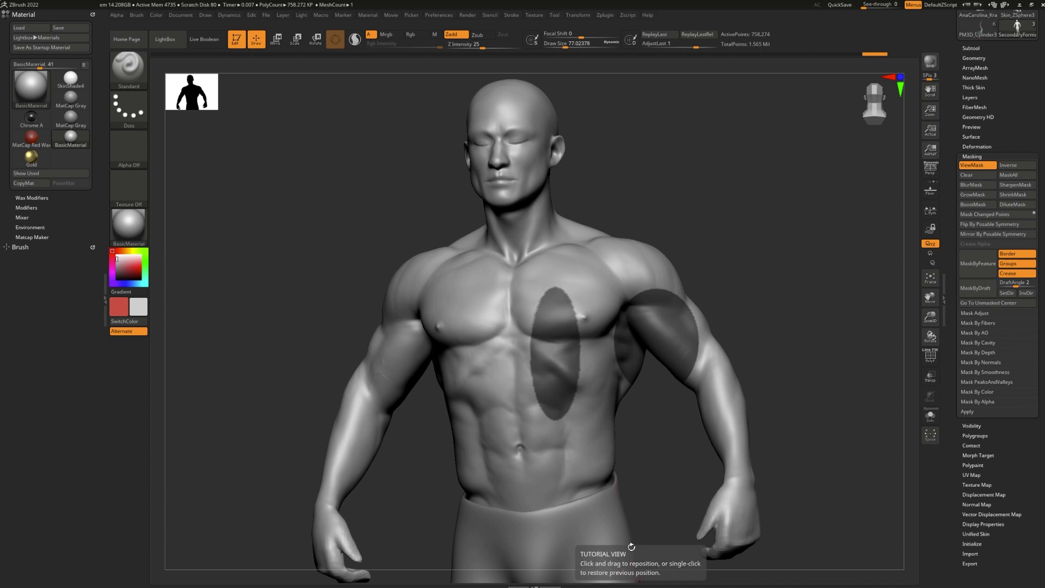
Test a Standard brush stroke across the torso around the elliptical masks, and clear the masks
mouse_move(590, 281)
mouse_down()
mouse_move(574, 325)
mouse_move(644, 378)
mouse_move(555, 485)
mouse_up()
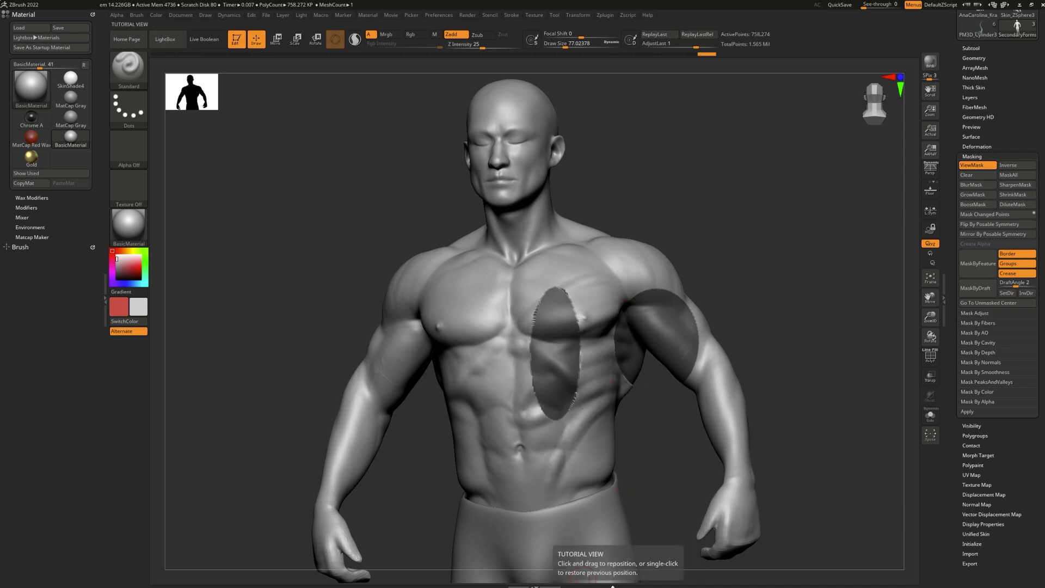
ctrl+drag(653, 446, 670, 531)
mouse_move(667, 530)
mouse_down()
mouse_move(653, 525)
mouse_move(665, 527)
mouse_up()
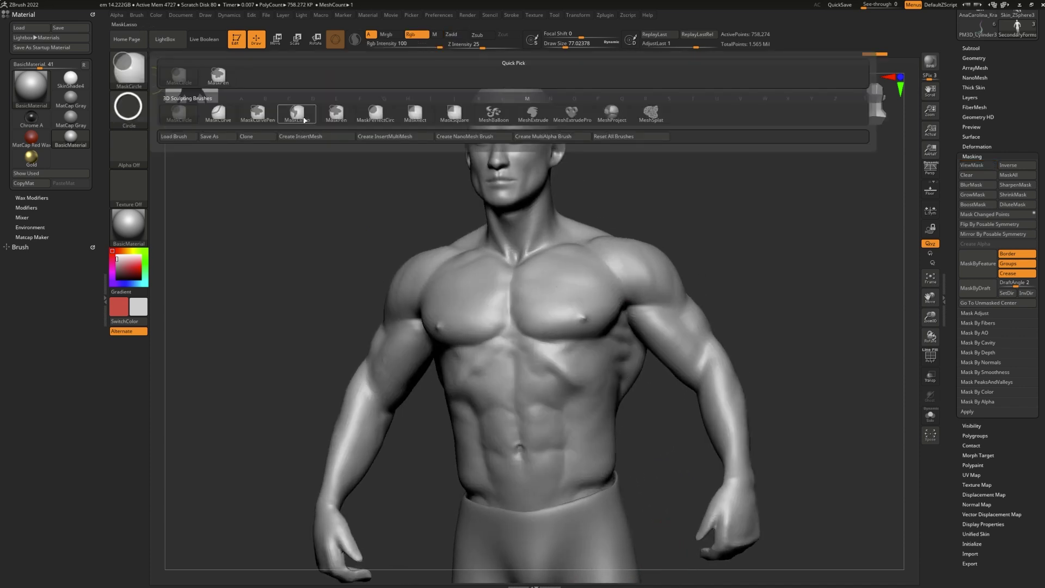
Choose the MaskLasso brush and draw a freehand lasso over the figure's left shoulder and arm
click(304, 119)
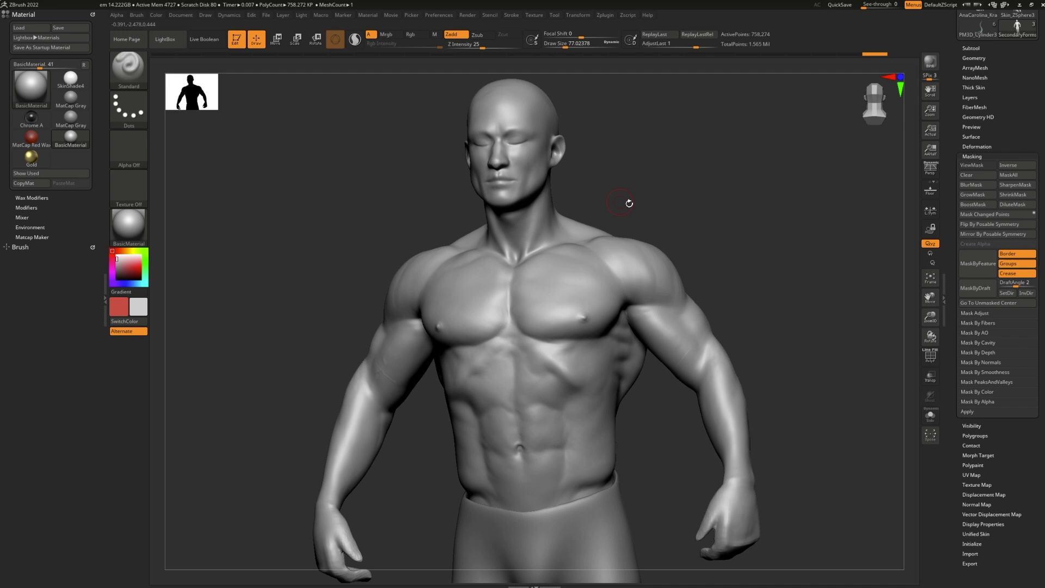
mouse_move(645, 181)
ctrl+mouse_down()
mouse_move(505, 260)
mouse_move(560, 305)
mouse_move(523, 359)
mouse_move(536, 424)
mouse_move(566, 456)
mouse_move(604, 414)
mouse_move(773, 482)
ctrl+mouse_up()
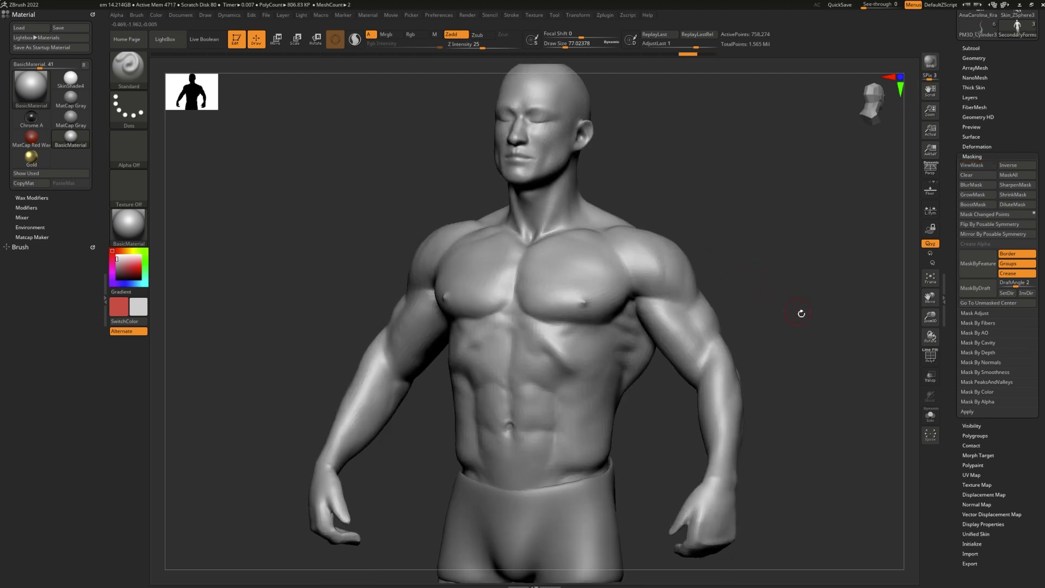
Isolate the figure's left arm and shorts with a rectangular selection, and show the whole figure again
mouse_move(811, 313)
mouse_down()
mouse_move(801, 303)
mouse_move(806, 276)
mouse_move(672, 455)
mouse_move(642, 524)
mouse_up()
key(ctrl+shift)
drag(710, 517, 745, 509)
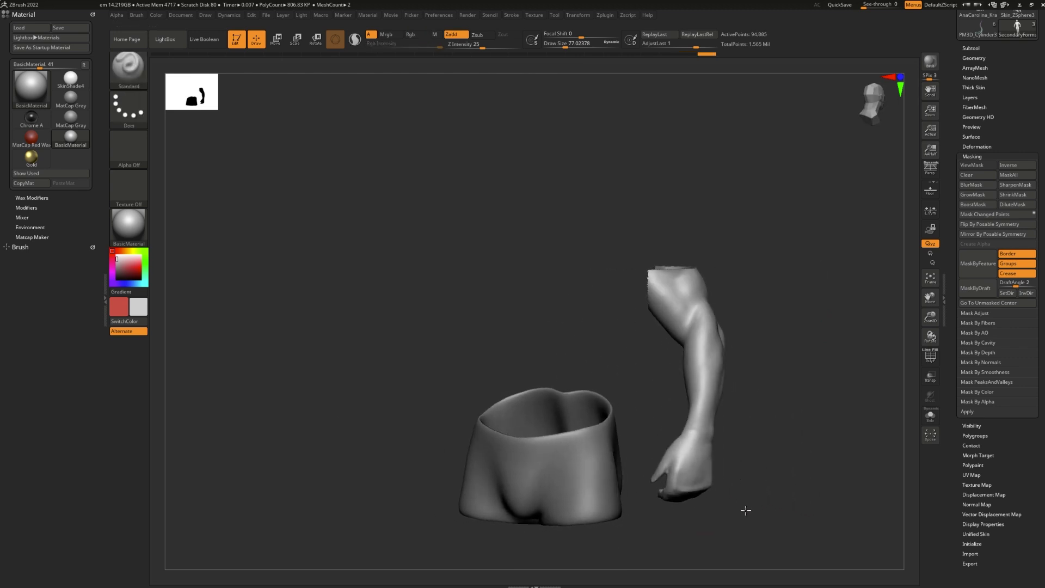
ctrl+shift+click(806, 378)
Isolate the head, neck and upper chest with a rectangular selection
mouse_move(658, 235)
mouse_down()
mouse_move(700, 222)
mouse_move(661, 233)
mouse_up()
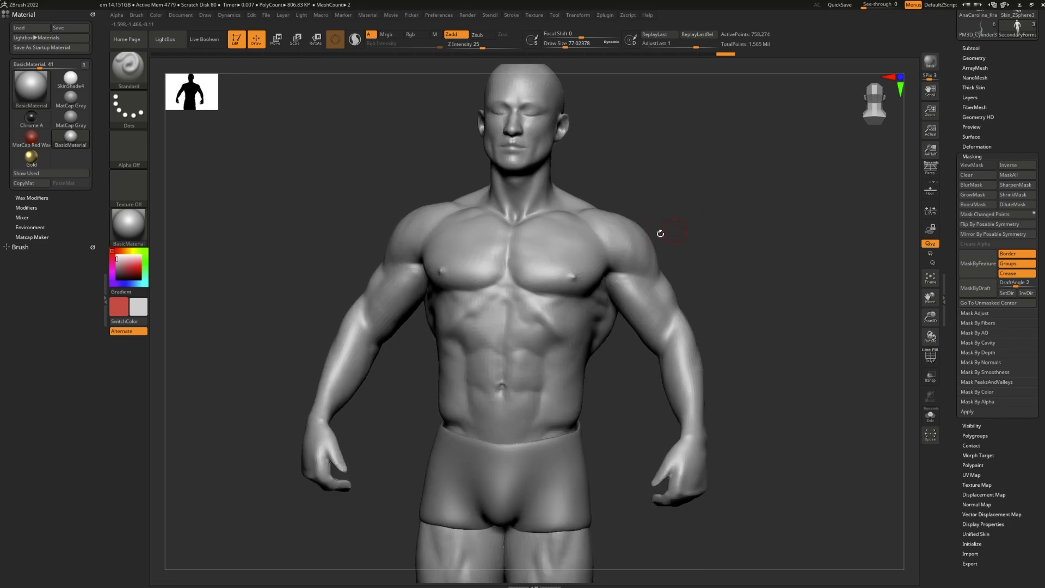
drag(726, 315, 713, 397)
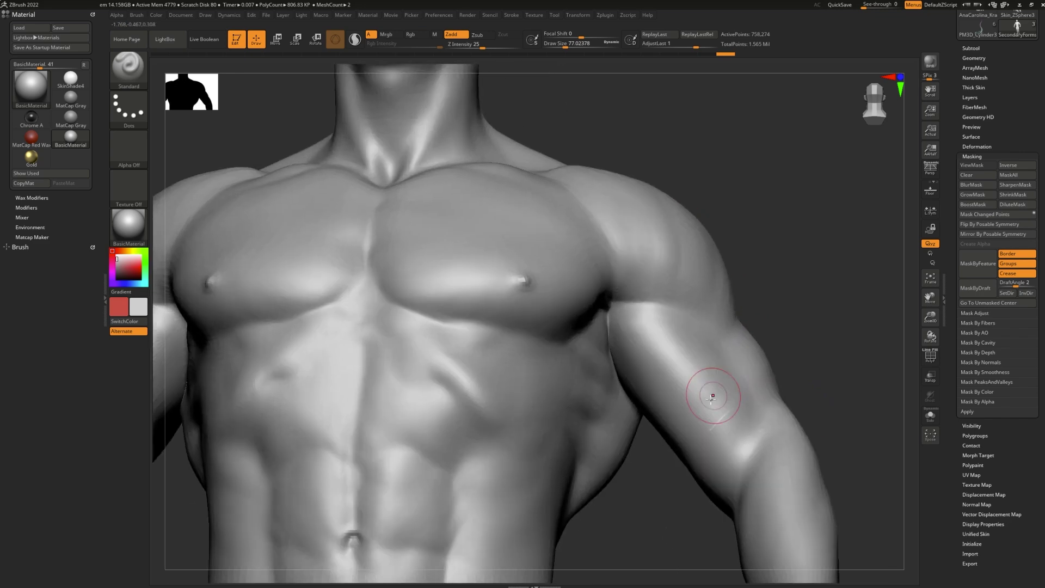
drag(687, 460, 665, 467)
mouse_move(611, 366)
mouse_down()
mouse_move(740, 245)
mouse_move(821, 264)
mouse_move(733, 299)
mouse_move(770, 333)
mouse_up()
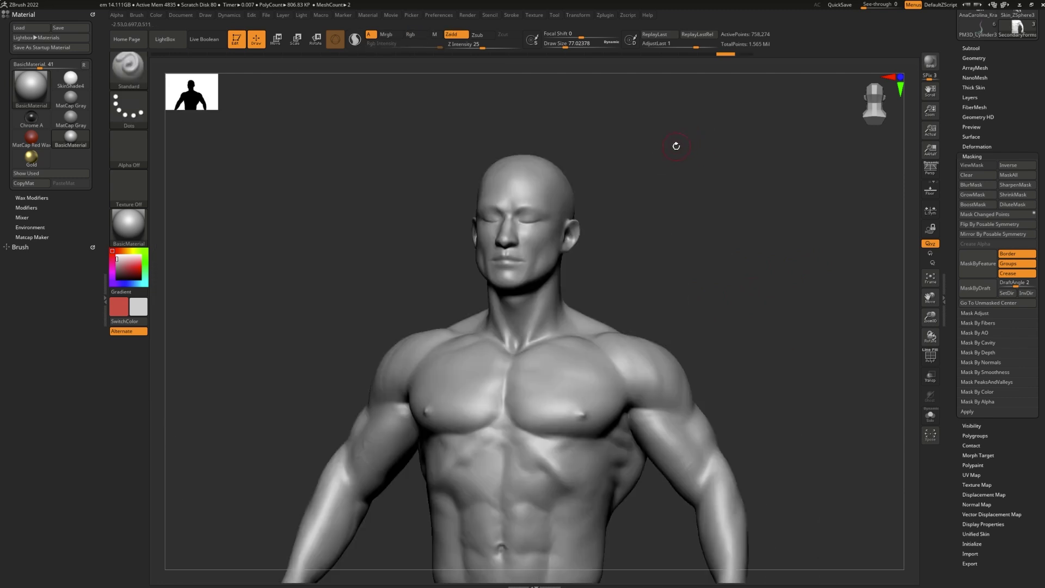
key(ctrl+shift)
ctrl+shift+drag(646, 133, 417, 372)
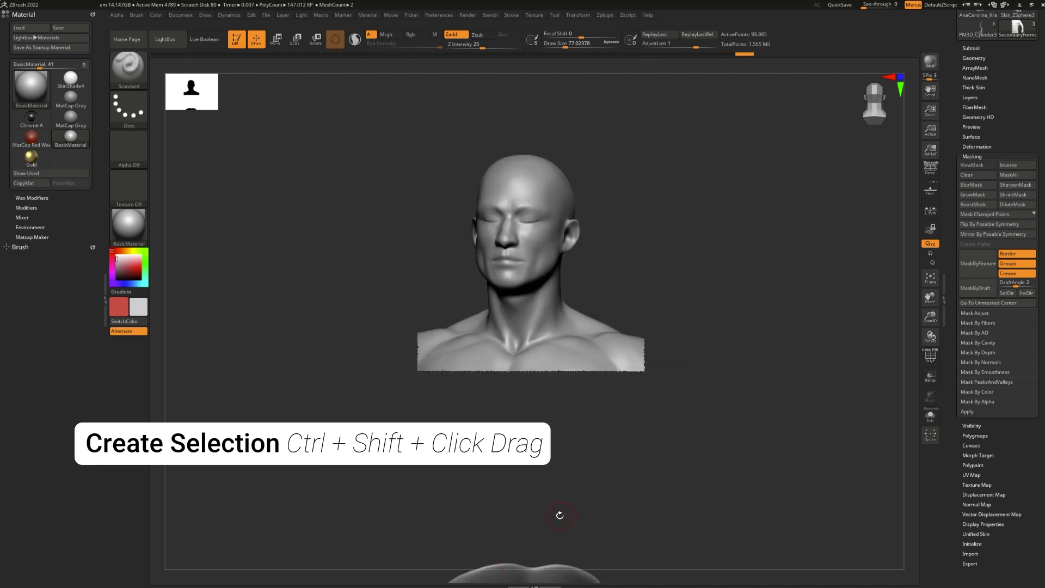
drag(560, 515, 799, 296)
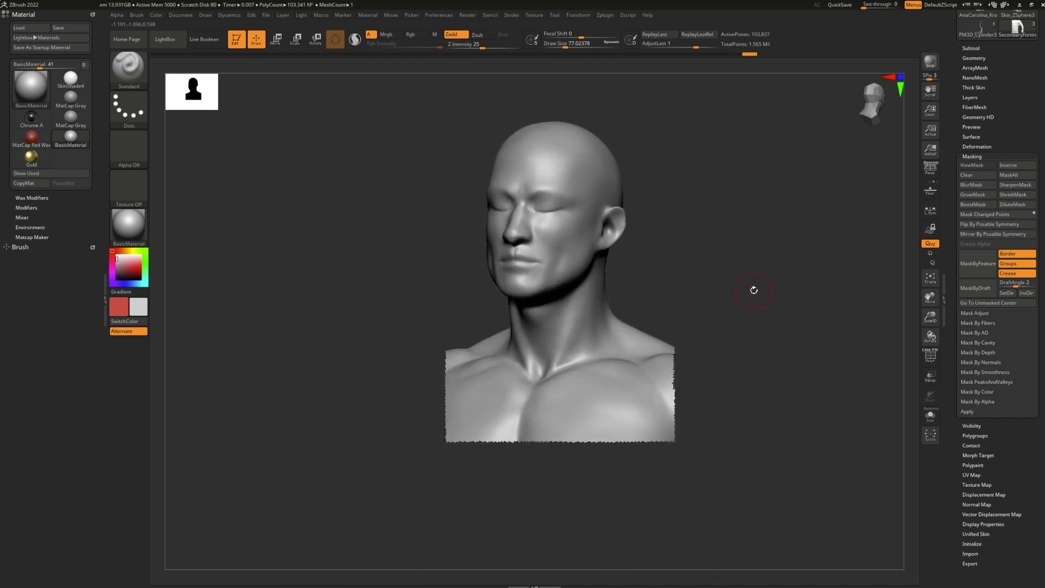
Invert the visibility selection to hide the head and upper chest, and restore the whole figure
key(ctrl+shift)
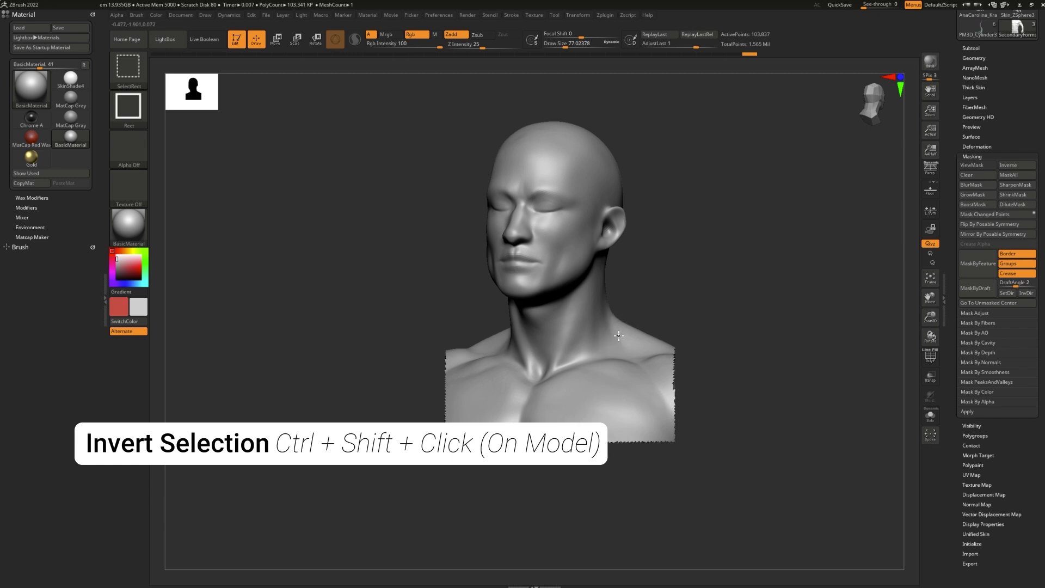
ctrl+shift+click(619, 336)
mouse_move(784, 354)
mouse_down()
mouse_move(763, 357)
mouse_move(812, 361)
mouse_move(793, 359)
mouse_move(781, 282)
mouse_move(796, 277)
mouse_up()
key(ctrl+shift)
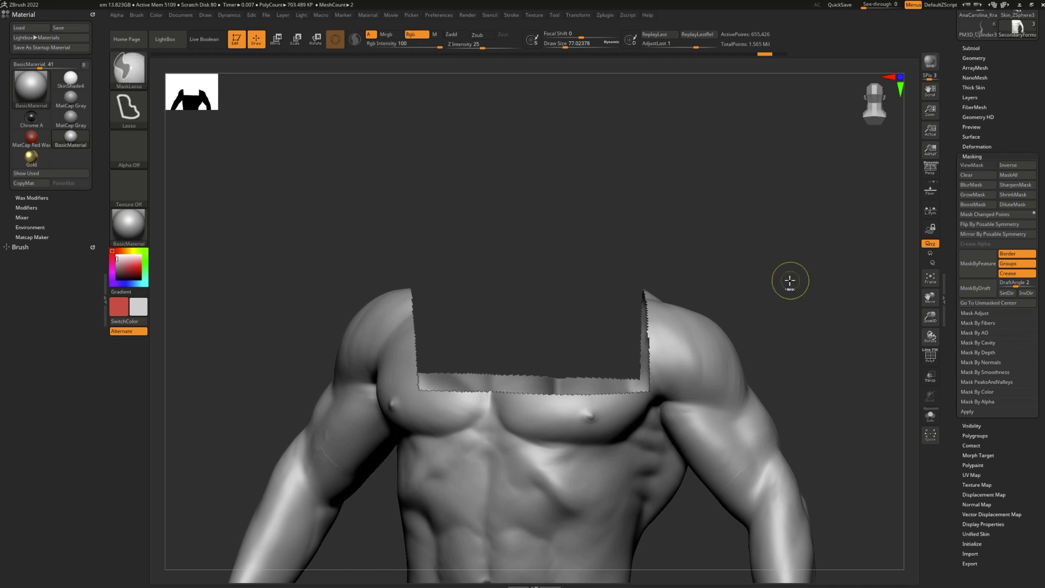
ctrl+shift+click(791, 281)
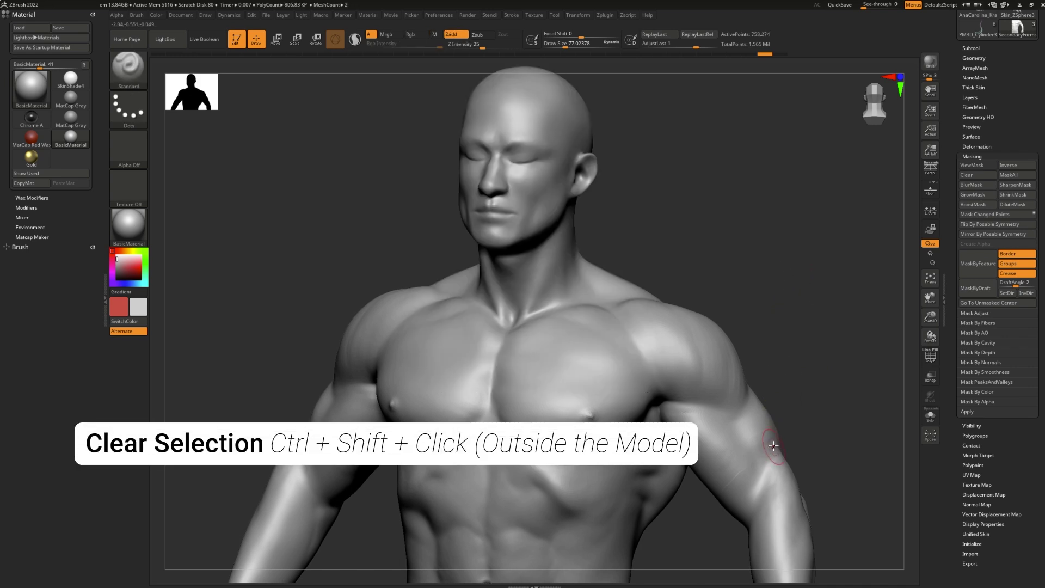
Choose the SelectLasso brush, isolate a freehand region from the head to the figure's left shoulder, and show the whole figure again
drag(778, 444, 780, 280)
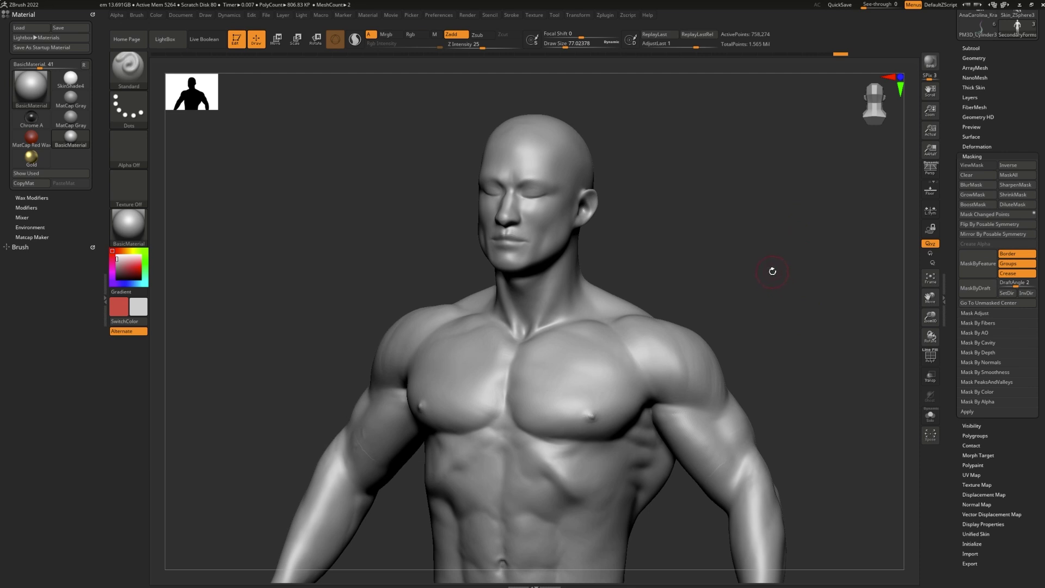
key(ctrl+shift)
click(139, 79)
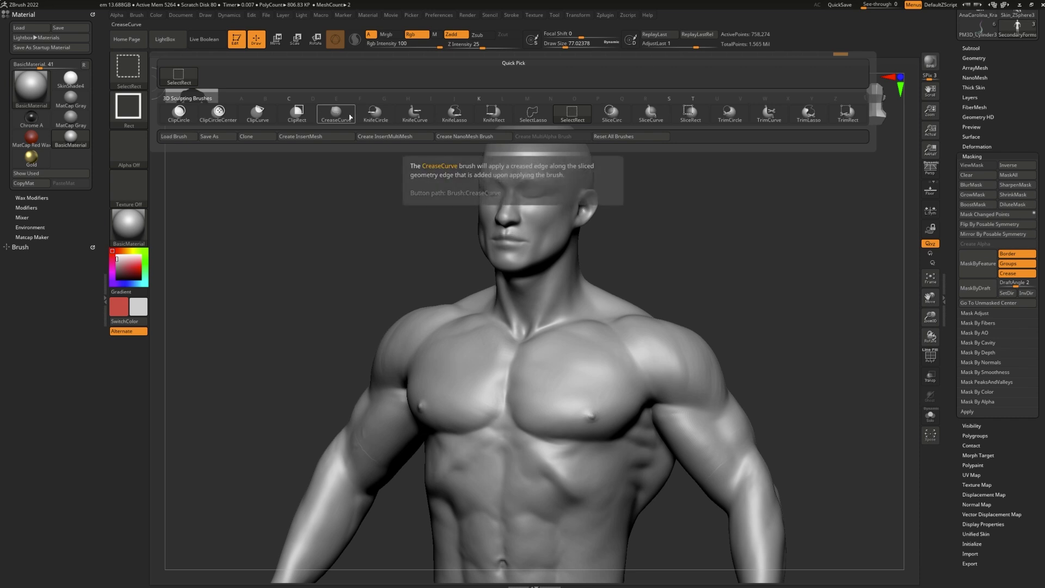
click(534, 117)
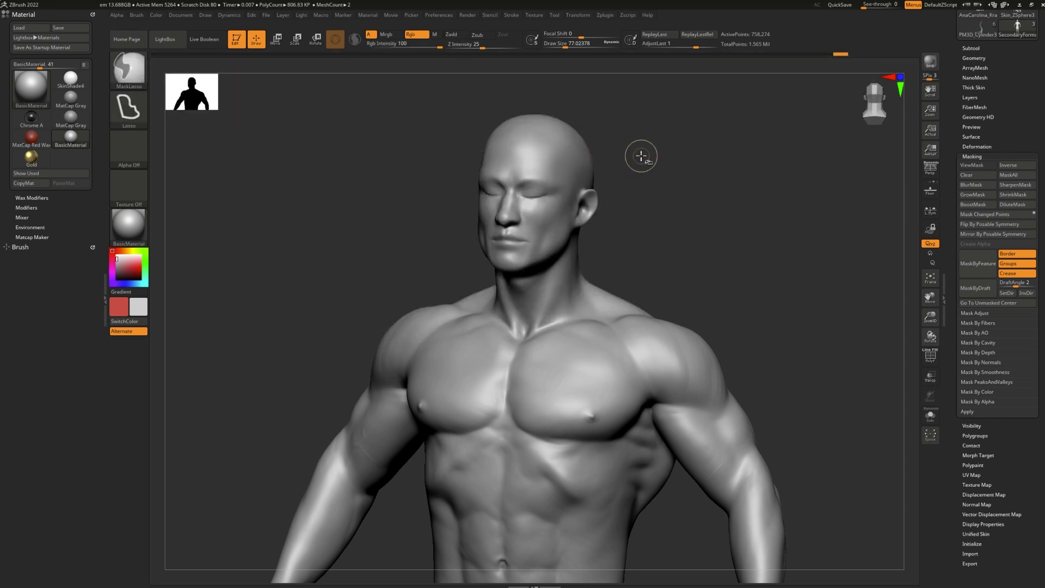
mouse_move(637, 136)
mouse_down()
mouse_move(496, 172)
mouse_move(539, 200)
mouse_move(537, 261)
mouse_move(680, 403)
mouse_move(795, 442)
mouse_up()
mouse_move(798, 478)
mouse_down()
mouse_move(780, 469)
mouse_move(794, 466)
mouse_up()
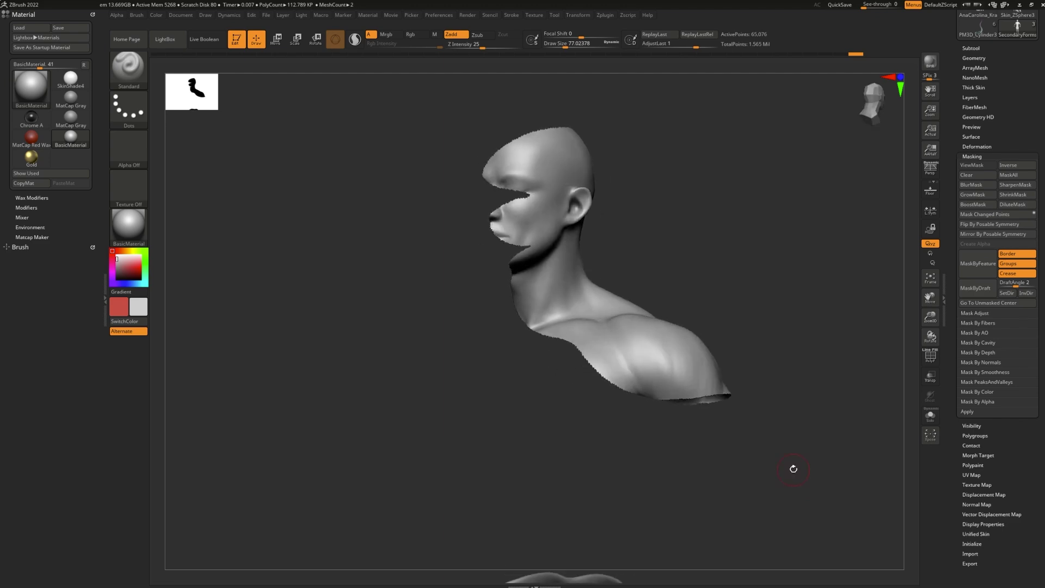
ctrl+shift+click(798, 460)
Isolate the figure's left ear with a freehand lasso selection, and restore the full figure
alt+drag(624, 175, 649, 260)
right_drag(650, 261, 642, 259)
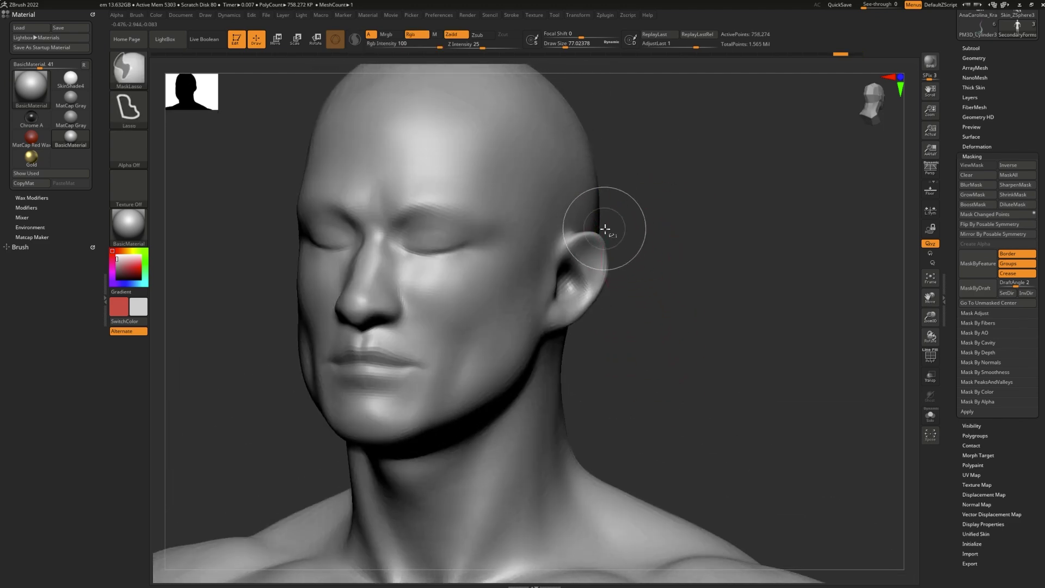
mouse_move(609, 234)
ctrl+shift+mouse_down()
mouse_move(560, 228)
mouse_move(539, 336)
mouse_move(611, 267)
ctrl+shift+mouse_up()
drag(652, 336, 672, 361)
mouse_move(491, 193)
ctrl+shift+mouse_down()
mouse_move(599, 239)
mouse_move(531, 343)
mouse_move(443, 232)
mouse_move(490, 194)
ctrl+shift+mouse_up()
key(ctrl+shift)
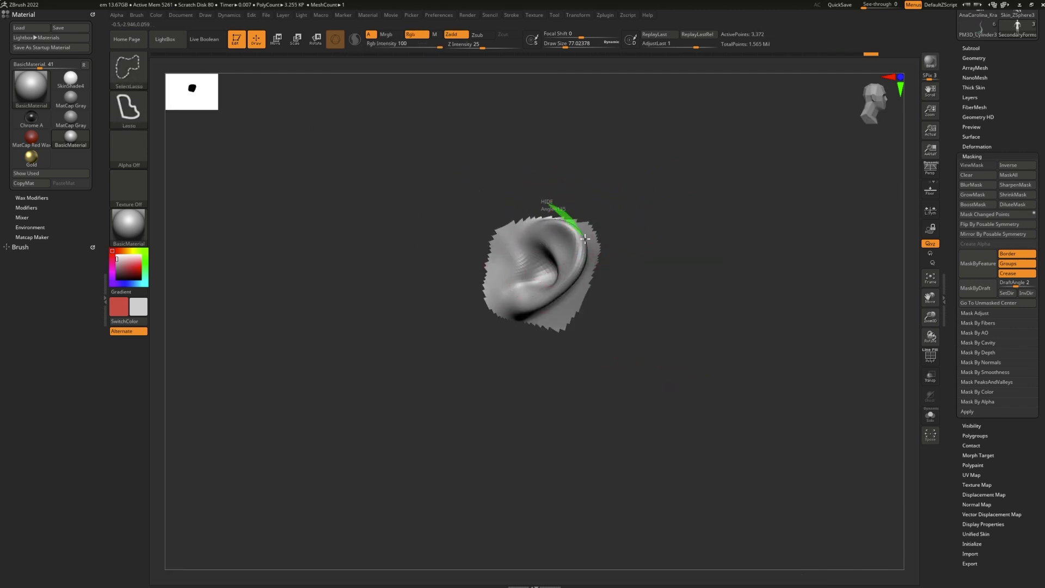
mouse_move(585, 239)
ctrl+shift+mouse_down()
mouse_move(571, 313)
mouse_move(456, 183)
mouse_move(545, 201)
ctrl+shift+mouse_up()
mouse_move(612, 369)
right_down()
mouse_move(634, 374)
mouse_move(609, 371)
right_up()
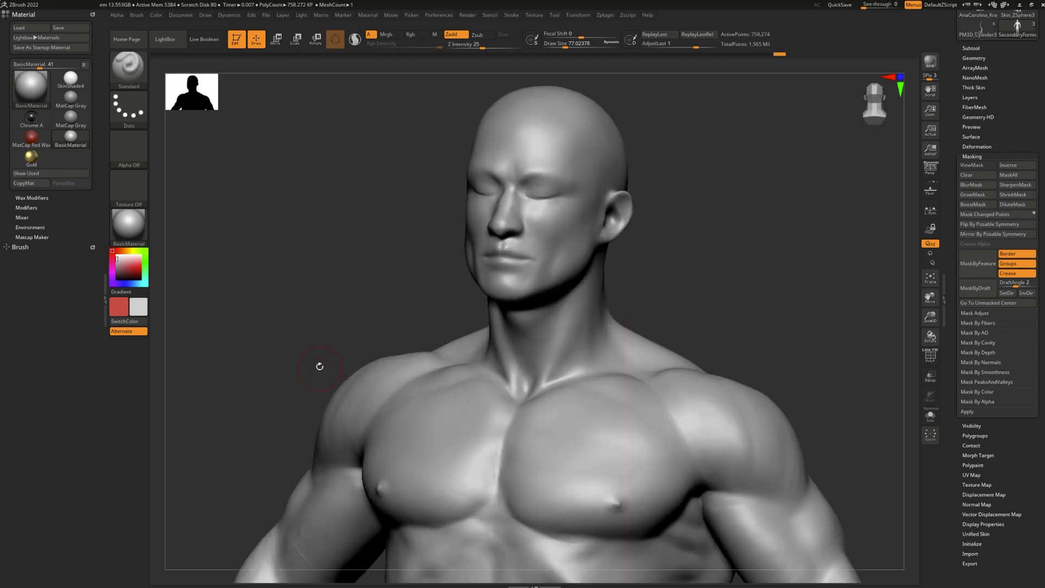
Mask a rounded patch on the figure's left pectoral with MaskLasso and inspect the mask on the back
key(ctrl)
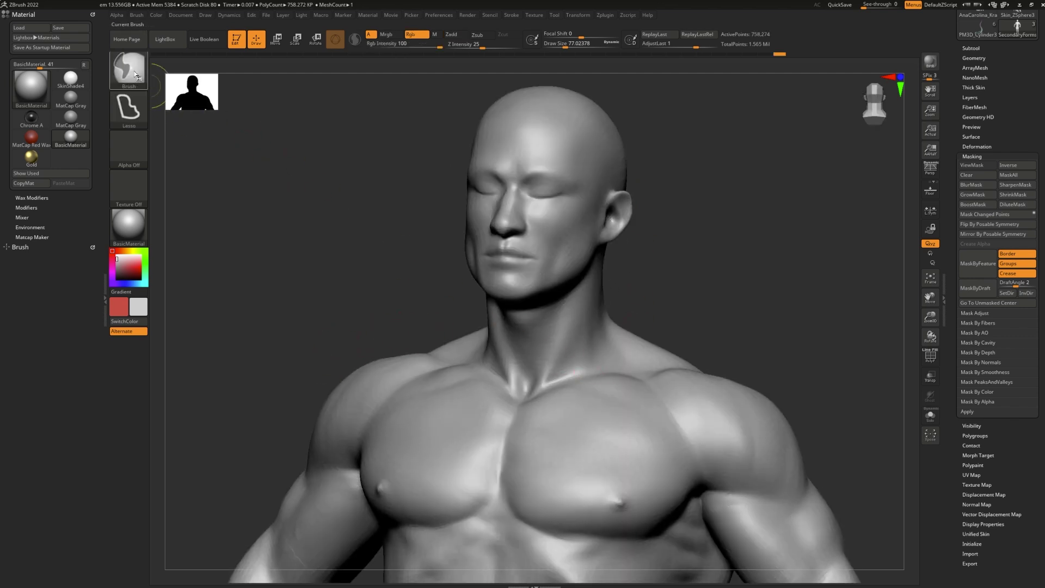
click(135, 74)
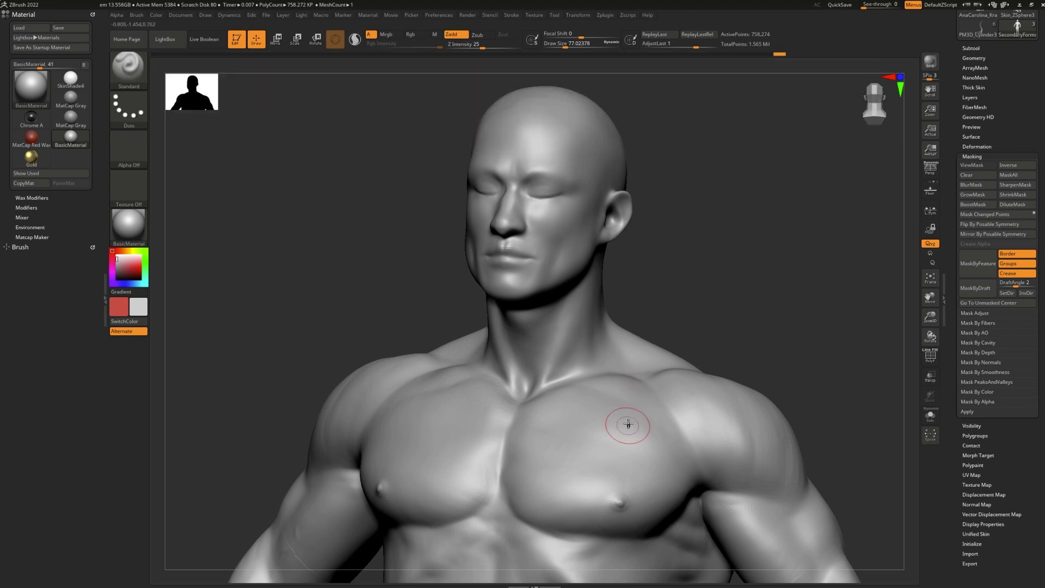
mouse_move(628, 424)
ctrl+mouse_down()
mouse_move(618, 417)
mouse_move(559, 473)
mouse_move(626, 504)
mouse_move(676, 455)
ctrl+mouse_up()
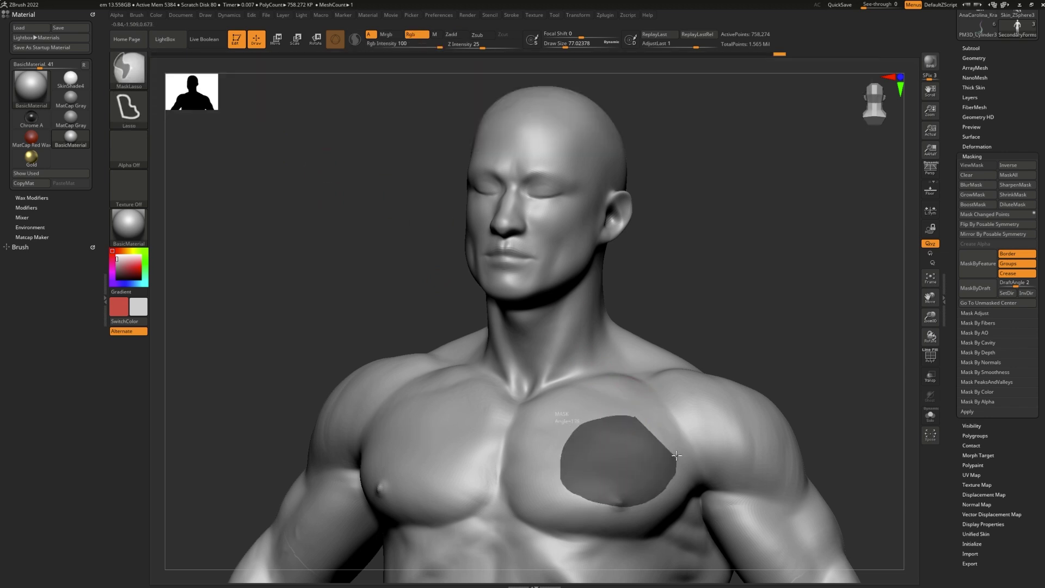
ctrl+drag(654, 420, 643, 418)
mouse_move(773, 322)
mouse_down()
mouse_move(773, 308)
mouse_move(707, 319)
mouse_move(457, 287)
mouse_move(520, 369)
mouse_up()
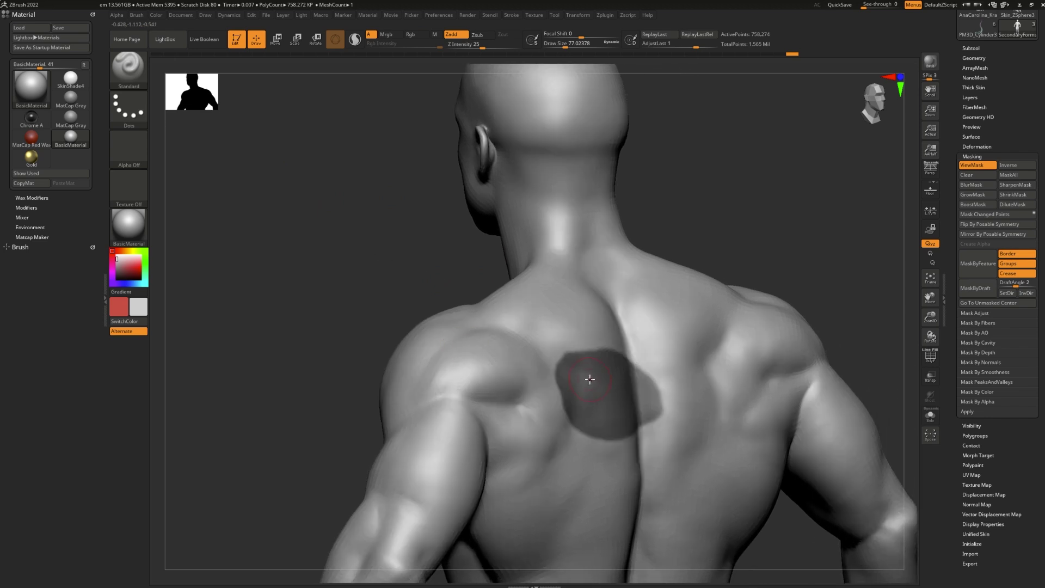
Clear the pectoral mask and isolate the front of the head and upper torso with a lasso selection
key(ctrl+h)
mouse_move(793, 279)
mouse_down()
mouse_move(828, 273)
mouse_move(768, 314)
mouse_move(705, 325)
mouse_move(730, 289)
mouse_move(722, 261)
mouse_up()
mouse_move(472, 85)
ctrl+shift+mouse_down()
mouse_move(376, 350)
mouse_move(486, 516)
mouse_move(583, 518)
mouse_move(624, 430)
mouse_move(627, 280)
mouse_move(599, 90)
mouse_move(473, 82)
ctrl+shift+mouse_up()
drag(749, 273, 769, 281)
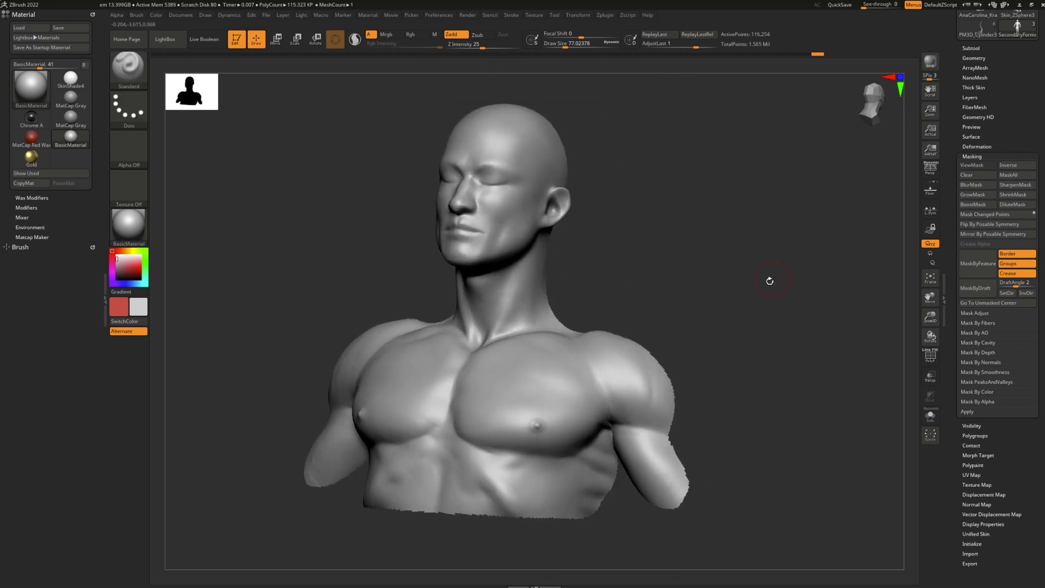
Lasso-mask a patch on the figure's left pectoral on the isolated front, and show the whole figure again
alt+drag(679, 330, 763, 311)
mouse_move(648, 354)
ctrl+mouse_down()
mouse_move(585, 428)
mouse_move(635, 351)
ctrl+mouse_up()
drag(821, 376, 827, 355)
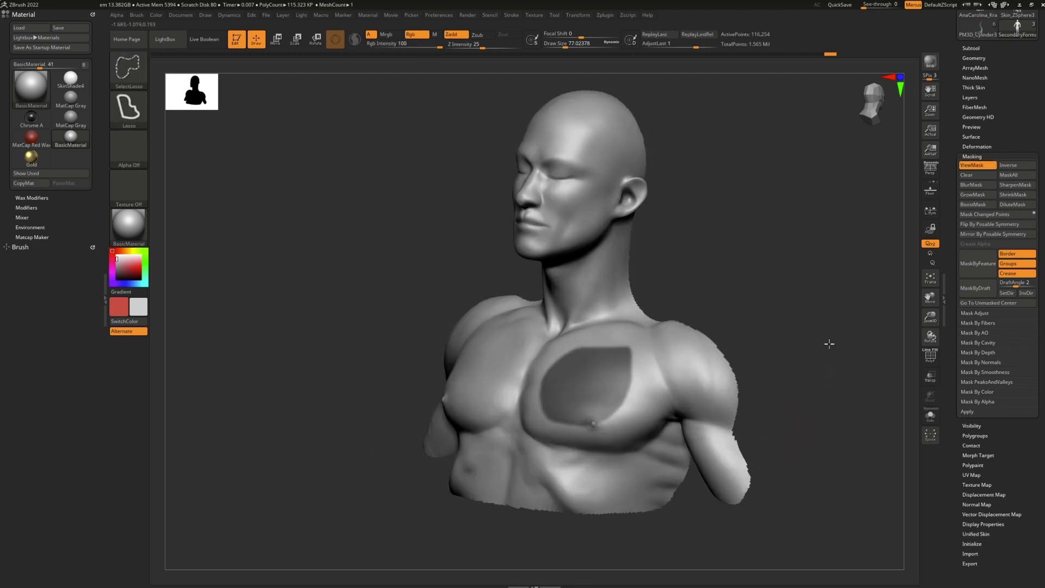
ctrl+shift+click(829, 349)
mouse_move(852, 390)
mouse_down()
mouse_move(796, 385)
mouse_move(847, 243)
mouse_move(887, 238)
mouse_up()
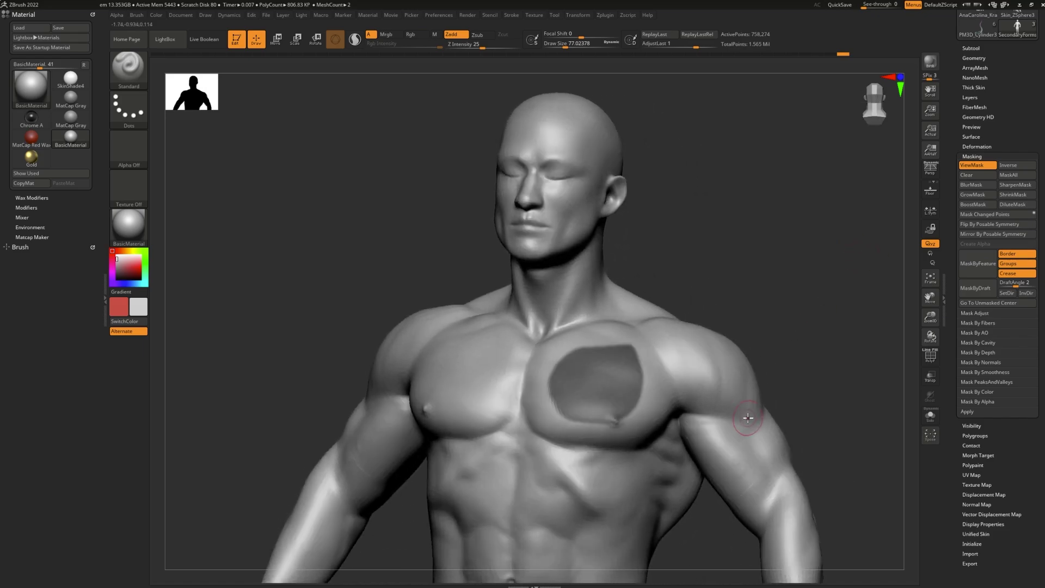